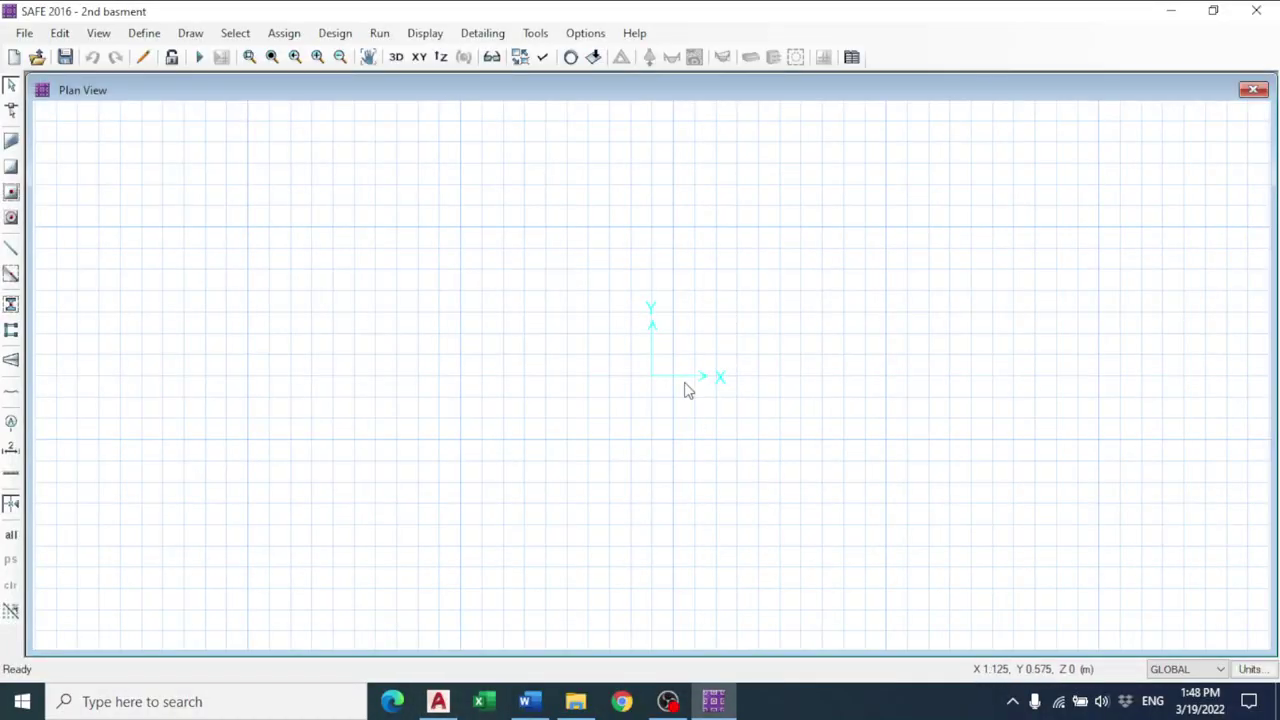
- Switch to AutoCAD and close it, leaving the 2nd basment.dxf drawing free for import
key("alt+Tab")
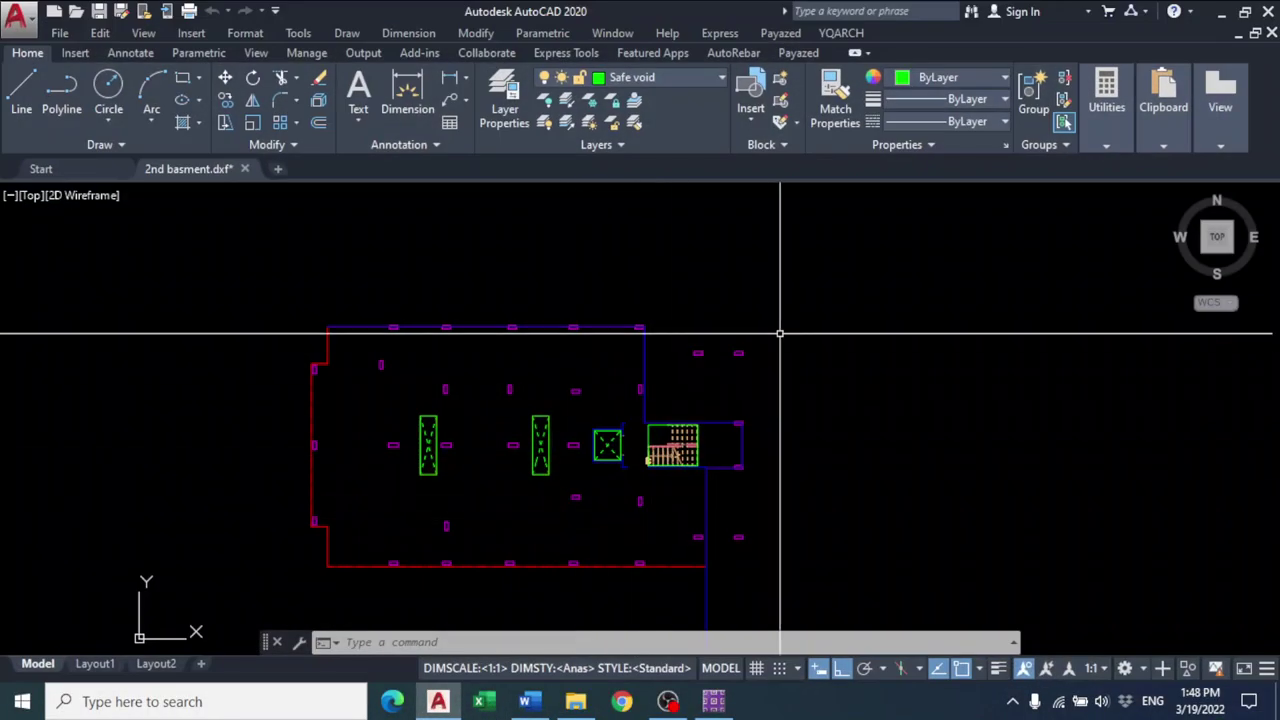
left_click(1271, 11)
left_click(681, 392)
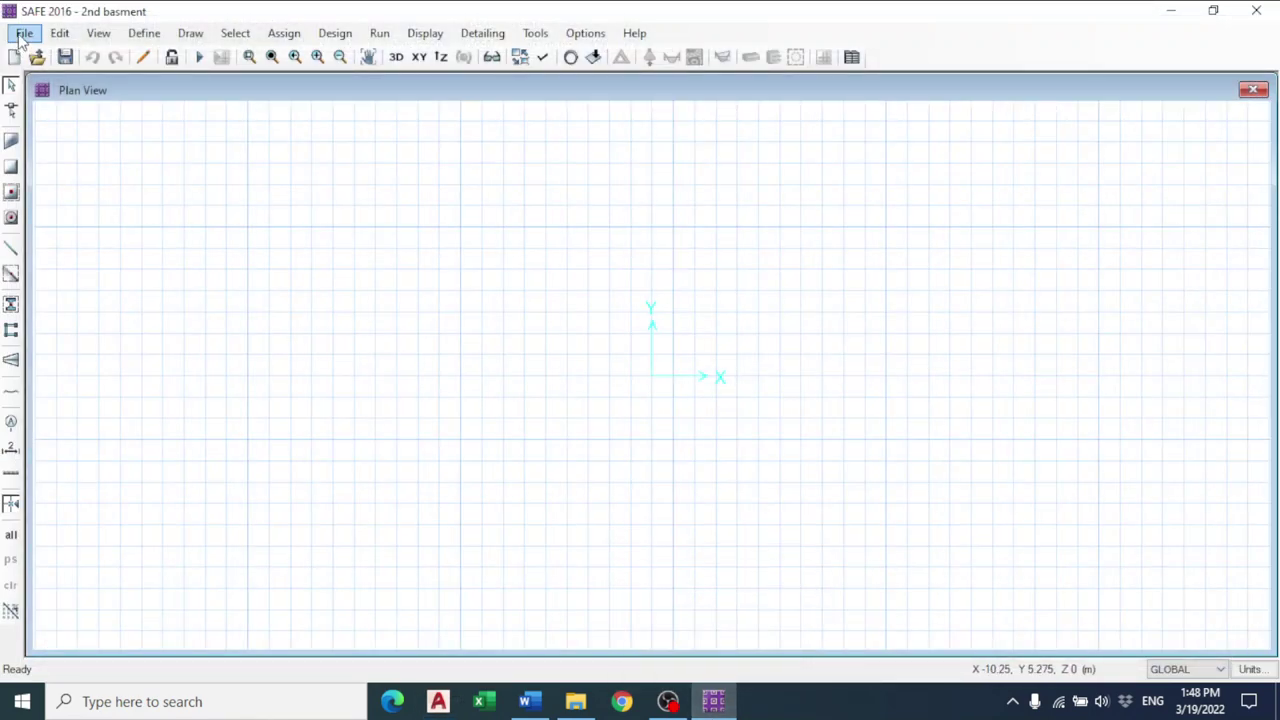
- Import 2nd basment.dxf as an architectural plan in metres, with insertion point 0,0, scale factor 1 and center lines added
left_click(24, 33)
mouse_move(85, 190)
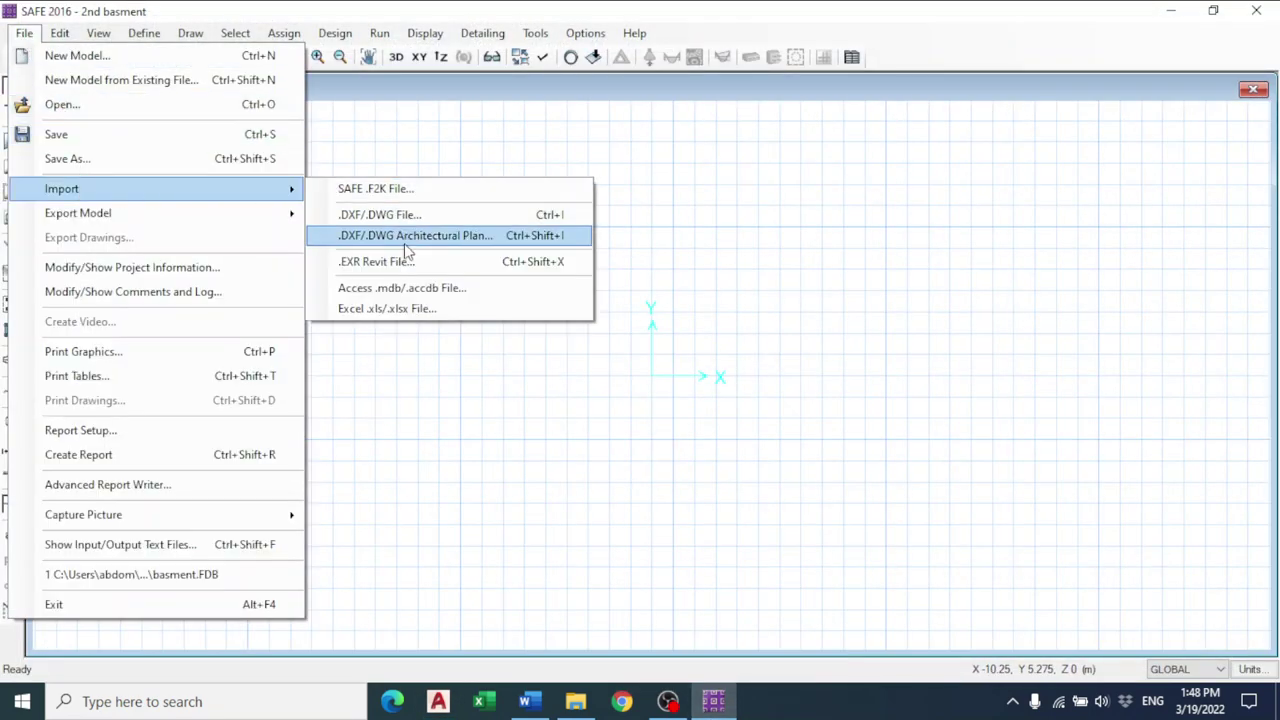
left_click(410, 236)
left_click(432, 137)
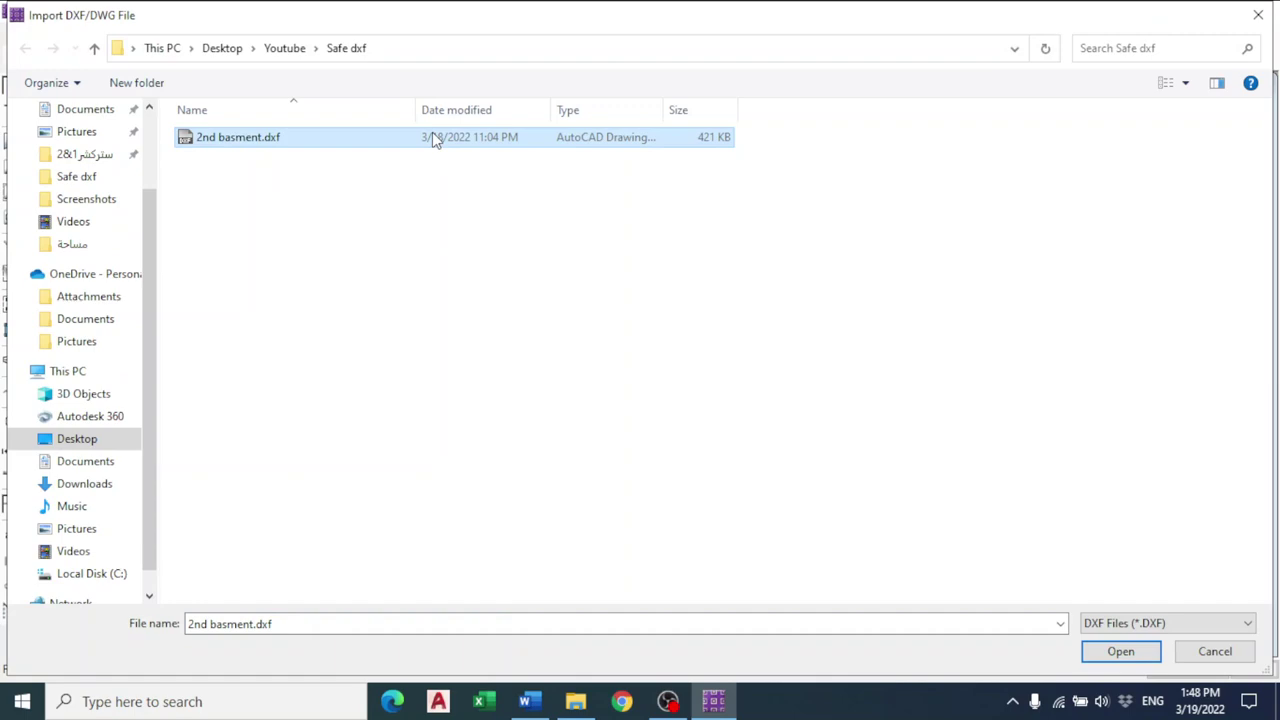
double_click(432, 137)
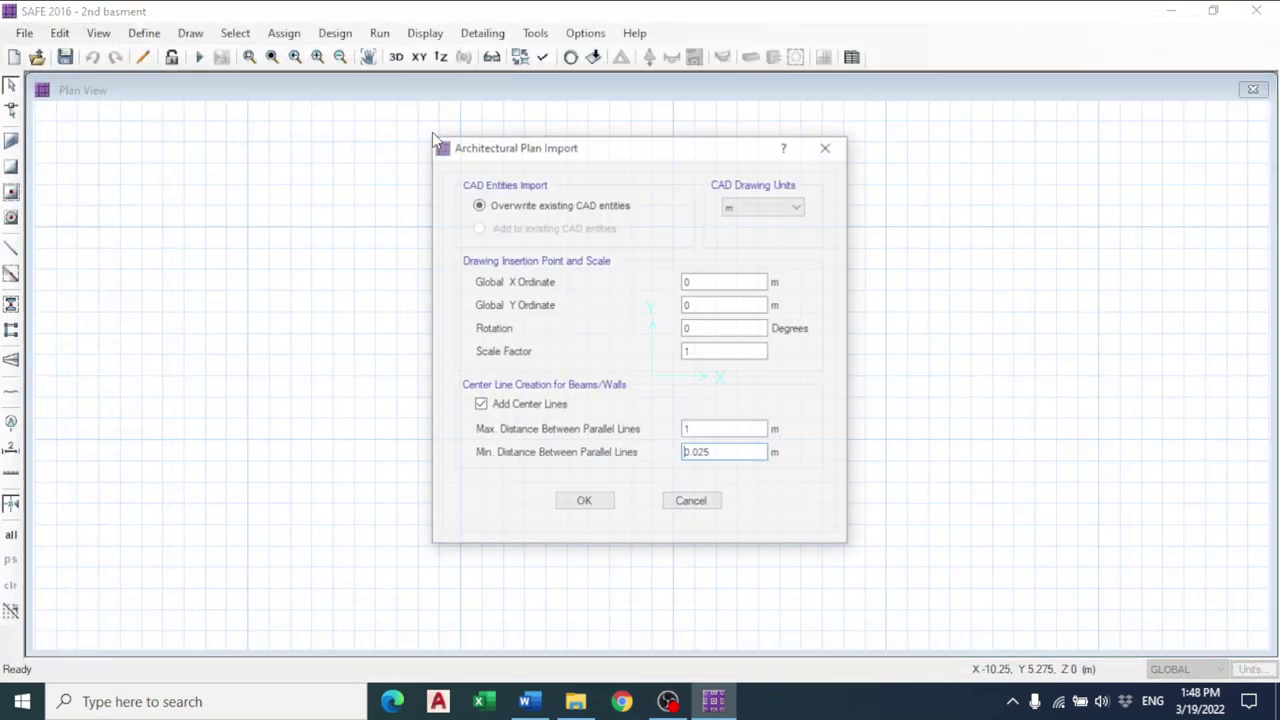
left_click(583, 503)
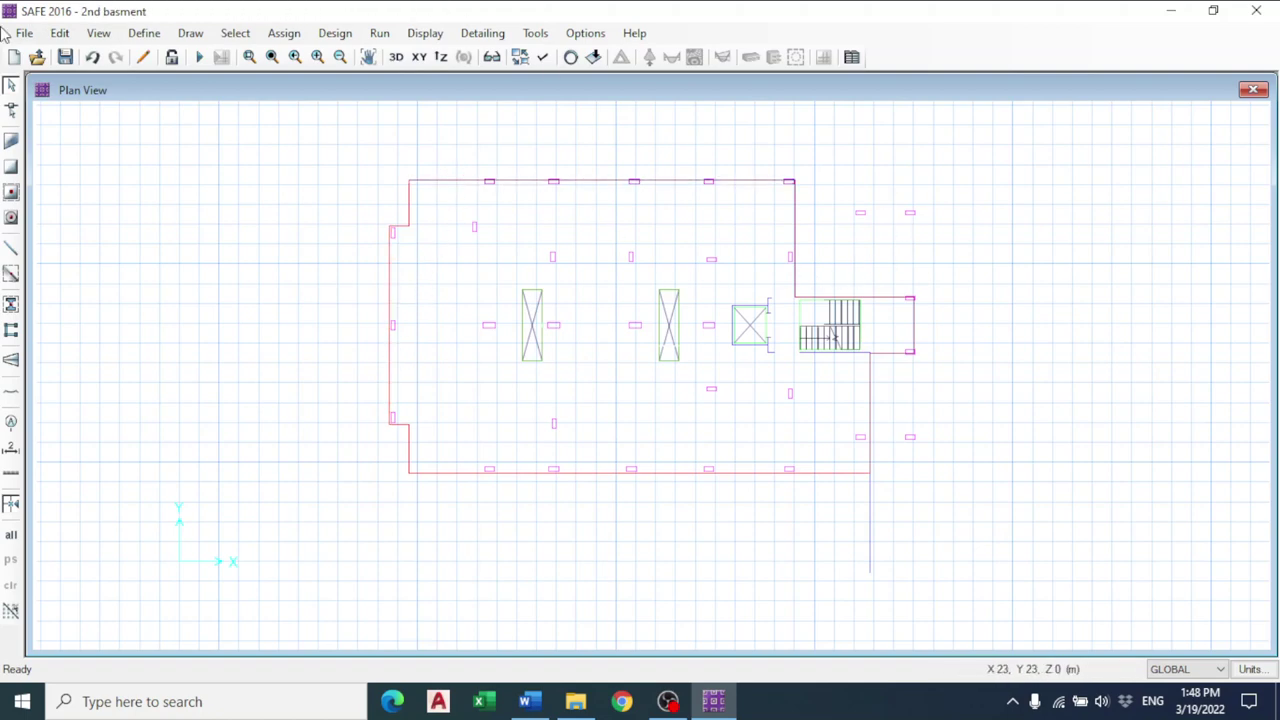
- Open the model's material definitions
left_click(145, 33)
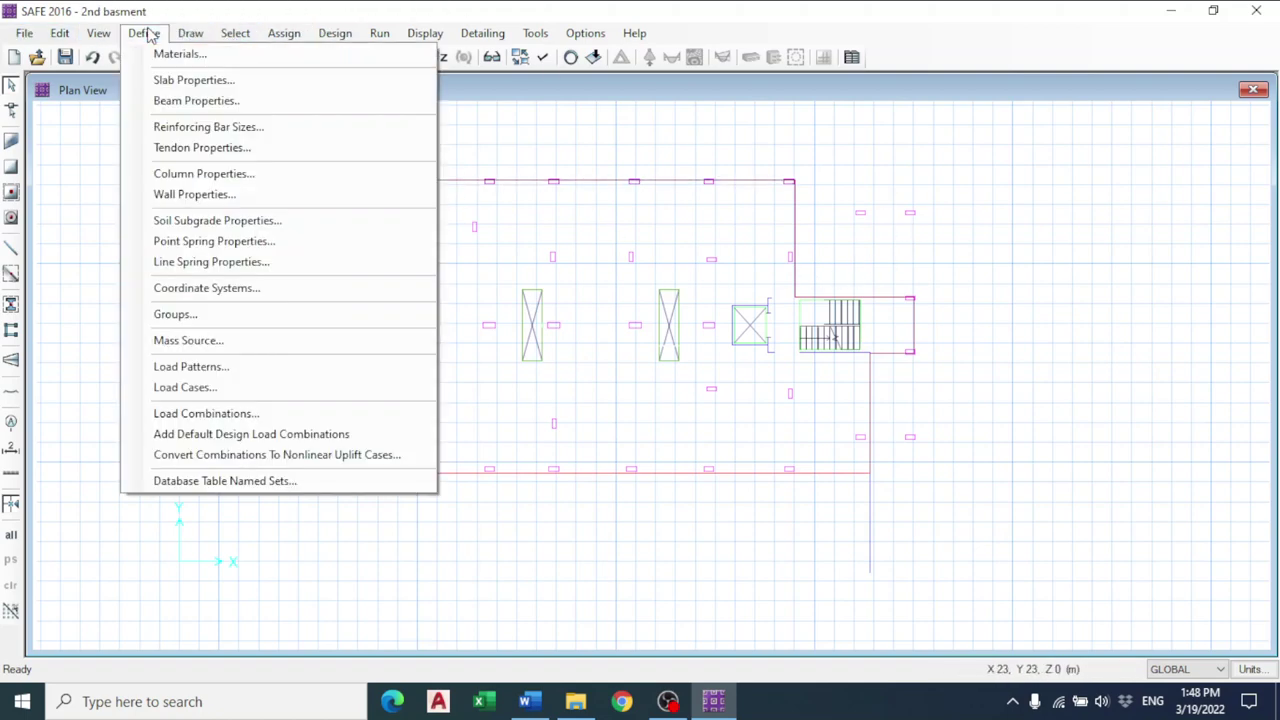
left_click(146, 34)
left_click(146, 34)
left_click(180, 54)
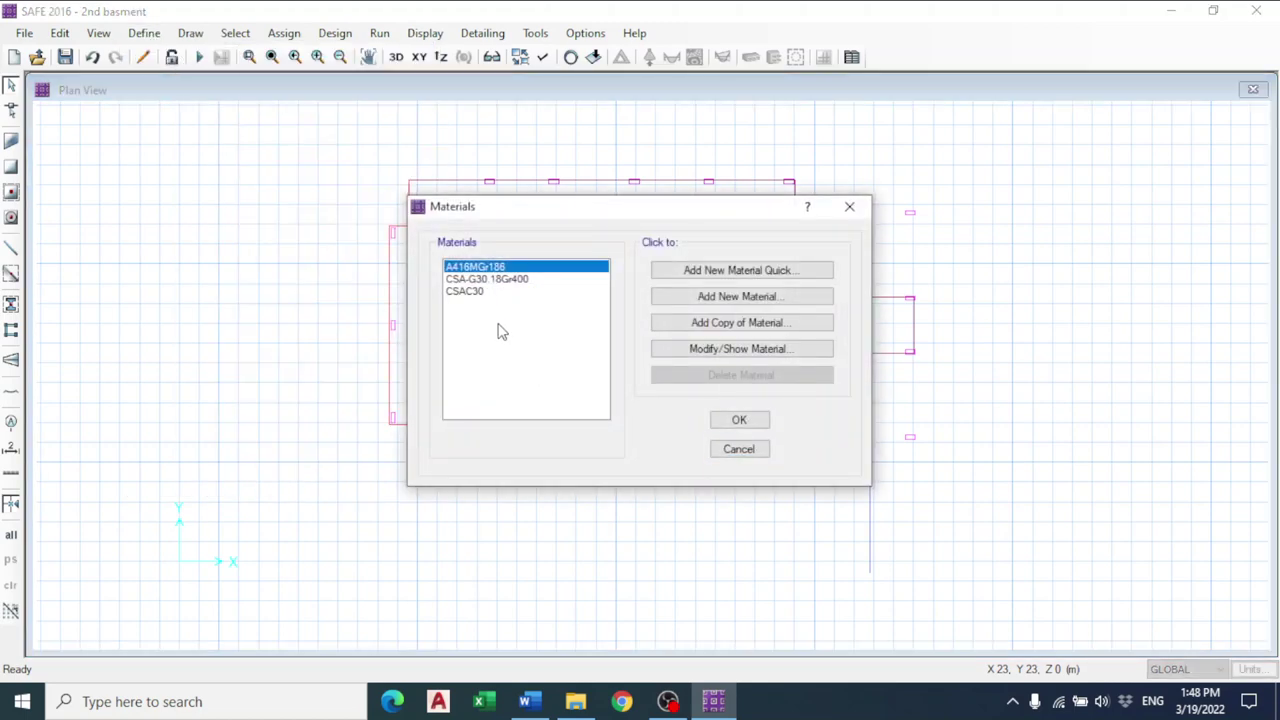
- Add a quick material of type Concrete with the f'c 4000 psi specification
left_click(490, 291)
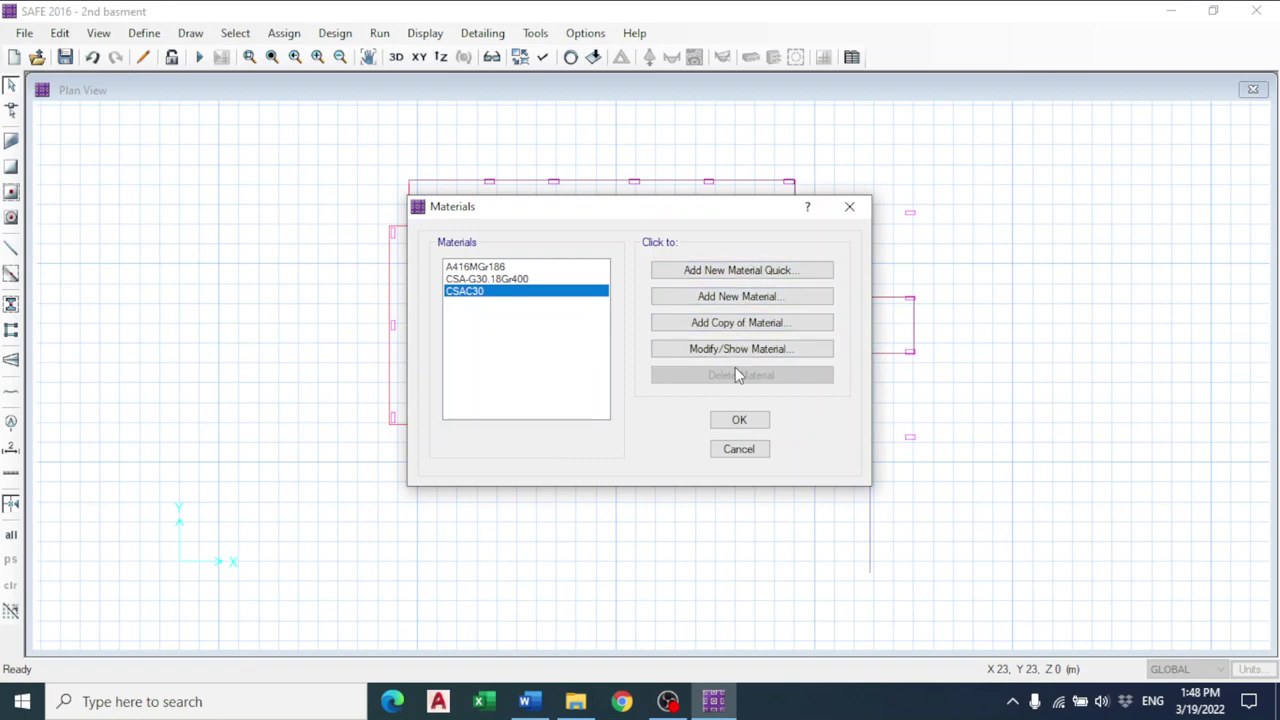
left_click(752, 280)
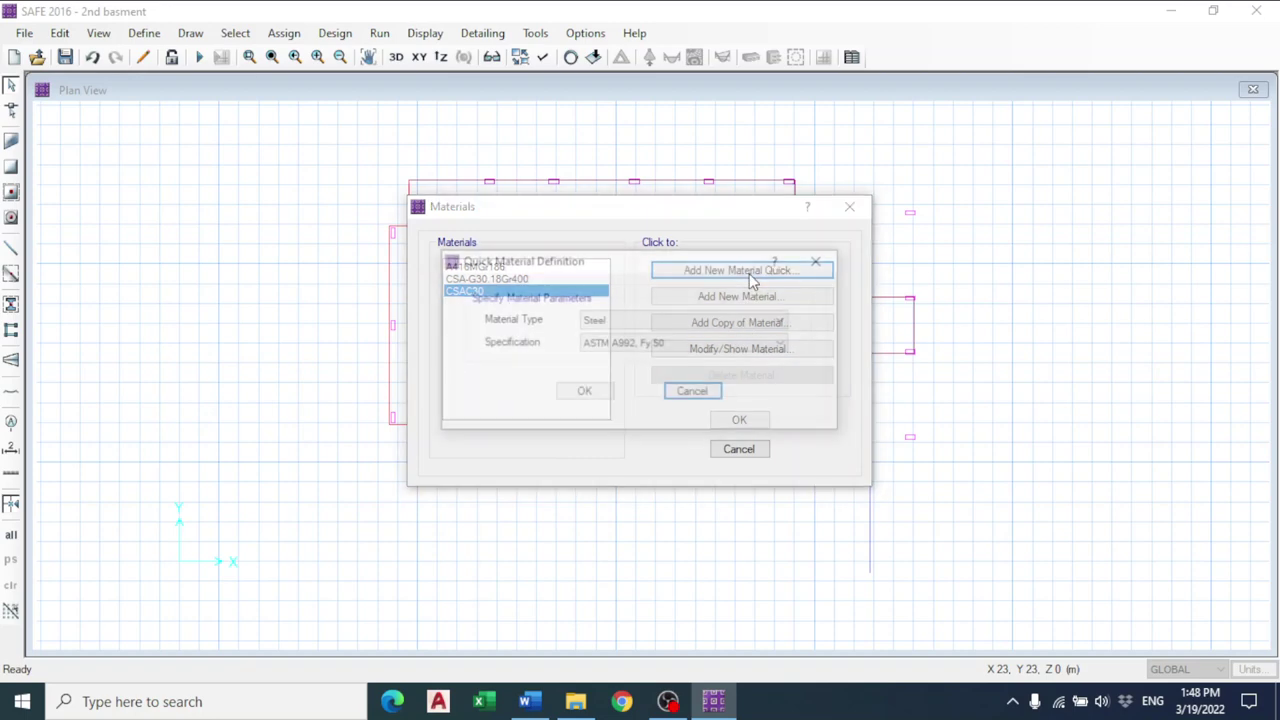
left_click(646, 322)
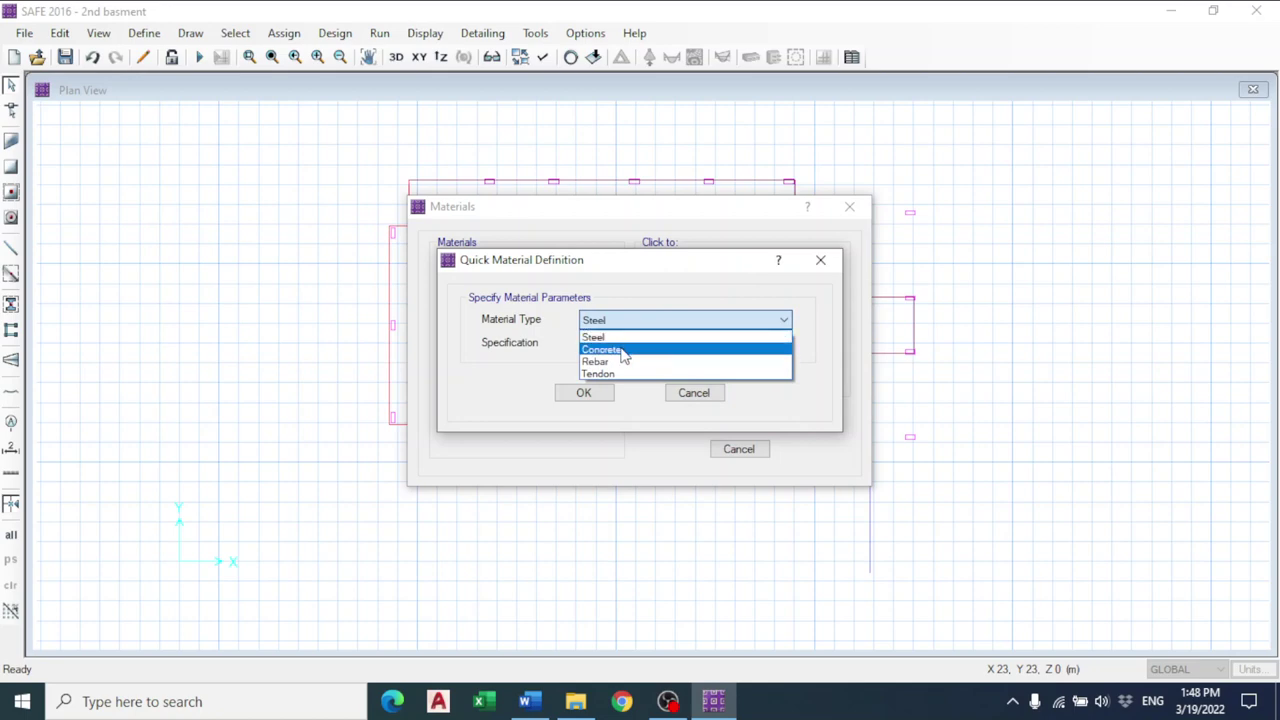
left_click(622, 350)
left_click(640, 344)
left_click(607, 372)
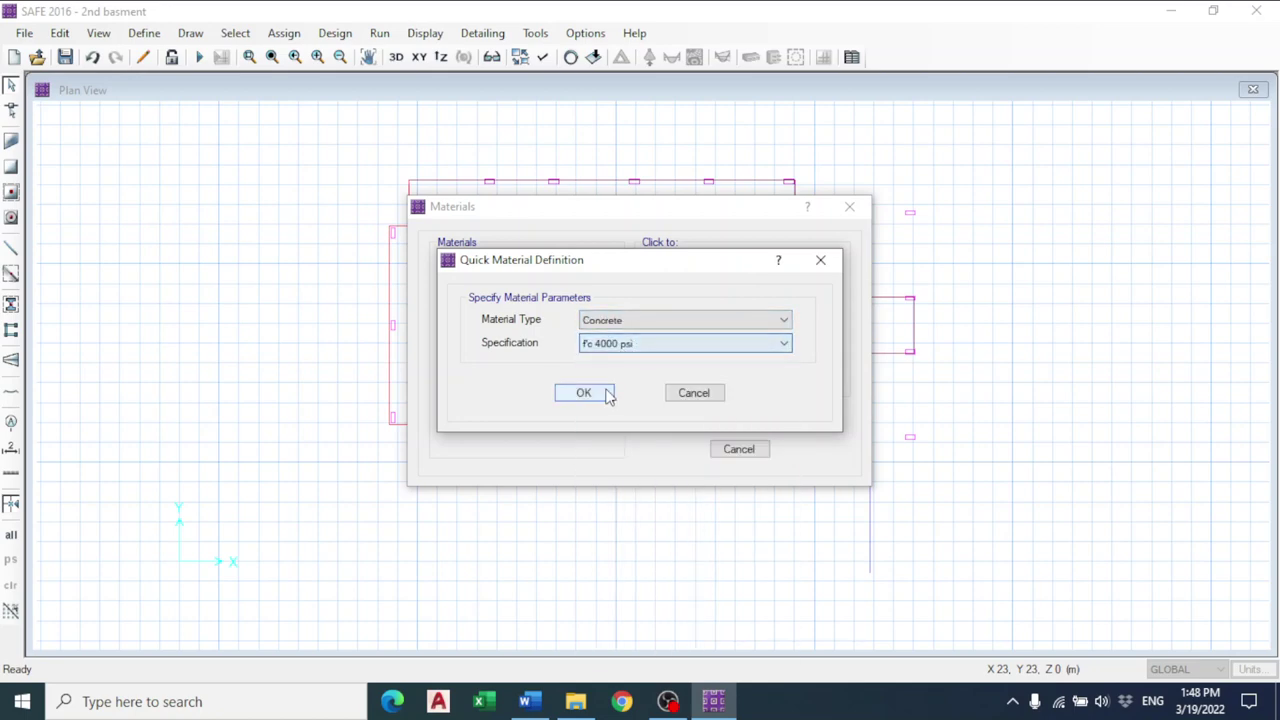
left_click(585, 393)
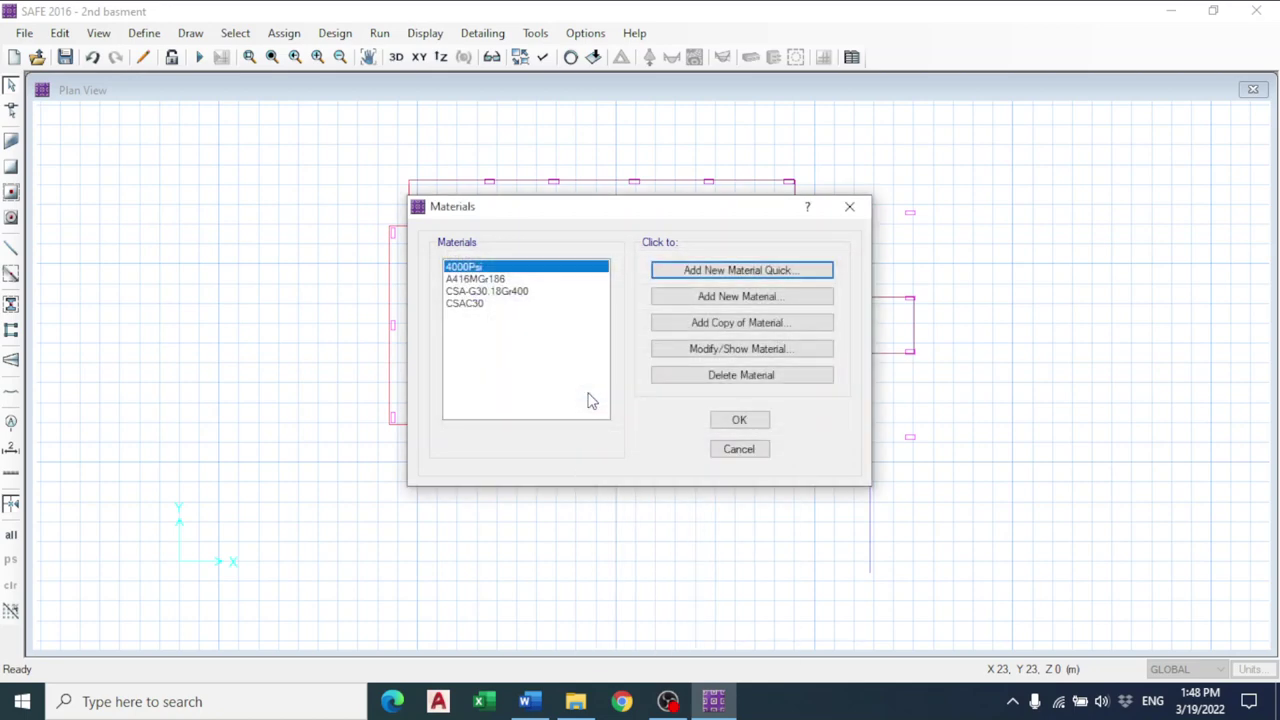
- Review the property data of the 4000Psi concrete and delete that material
left_click(717, 352)
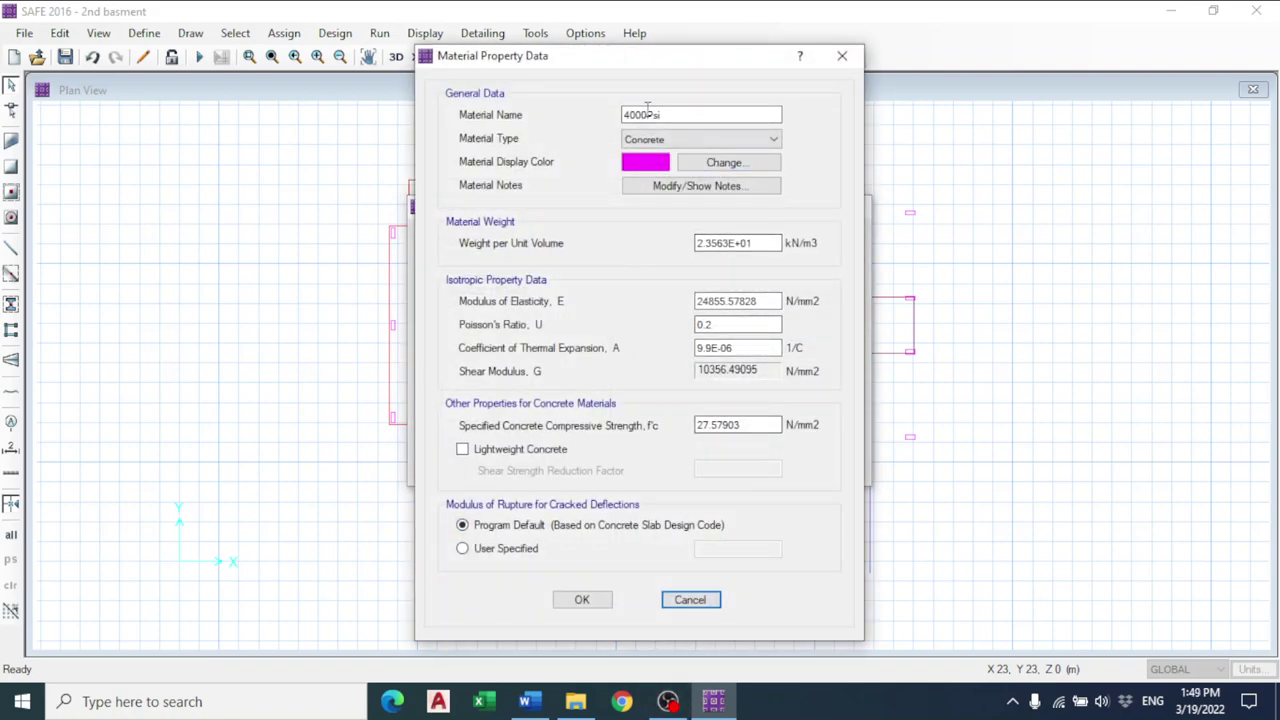
left_click_drag(698, 114, 624, 115)
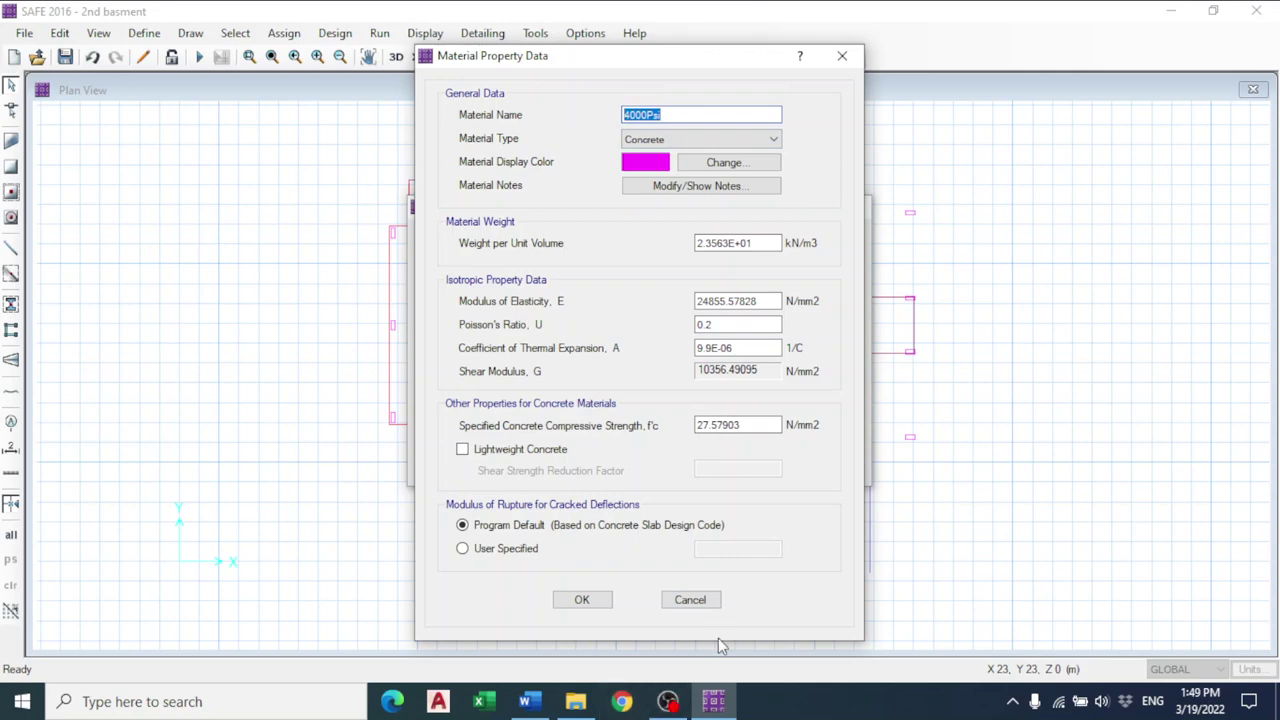
left_click(692, 602)
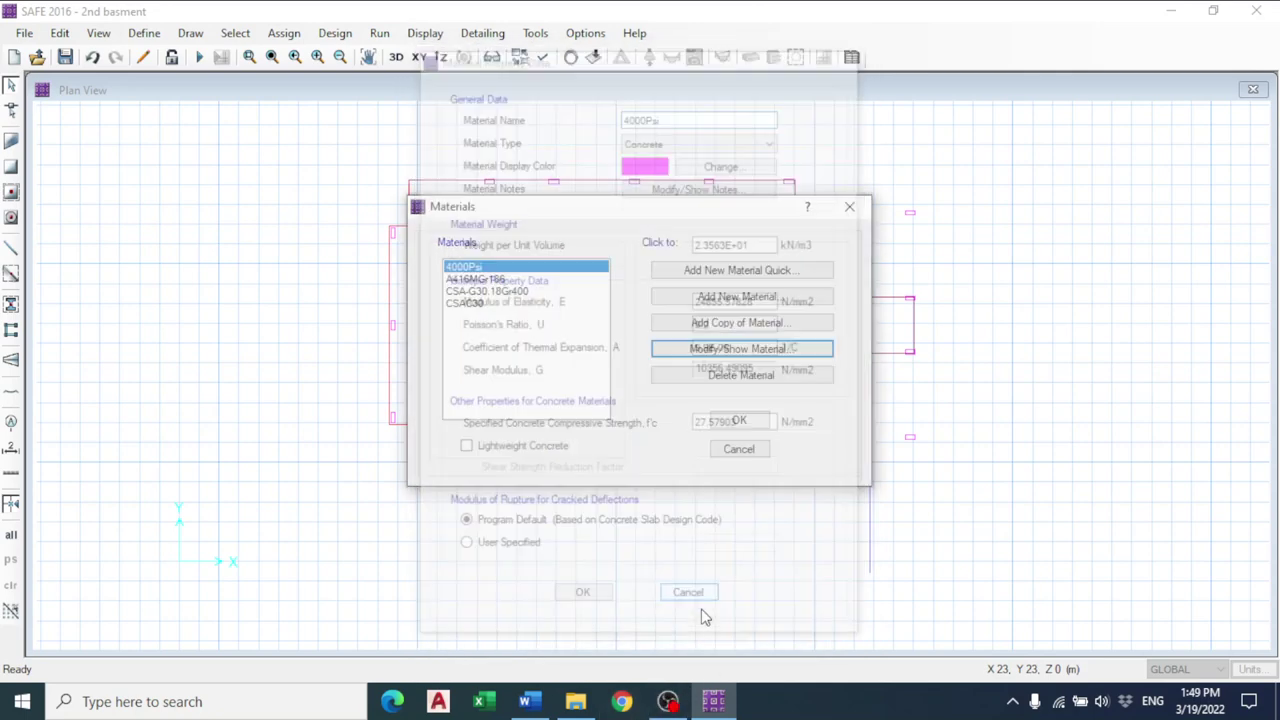
left_click(729, 355)
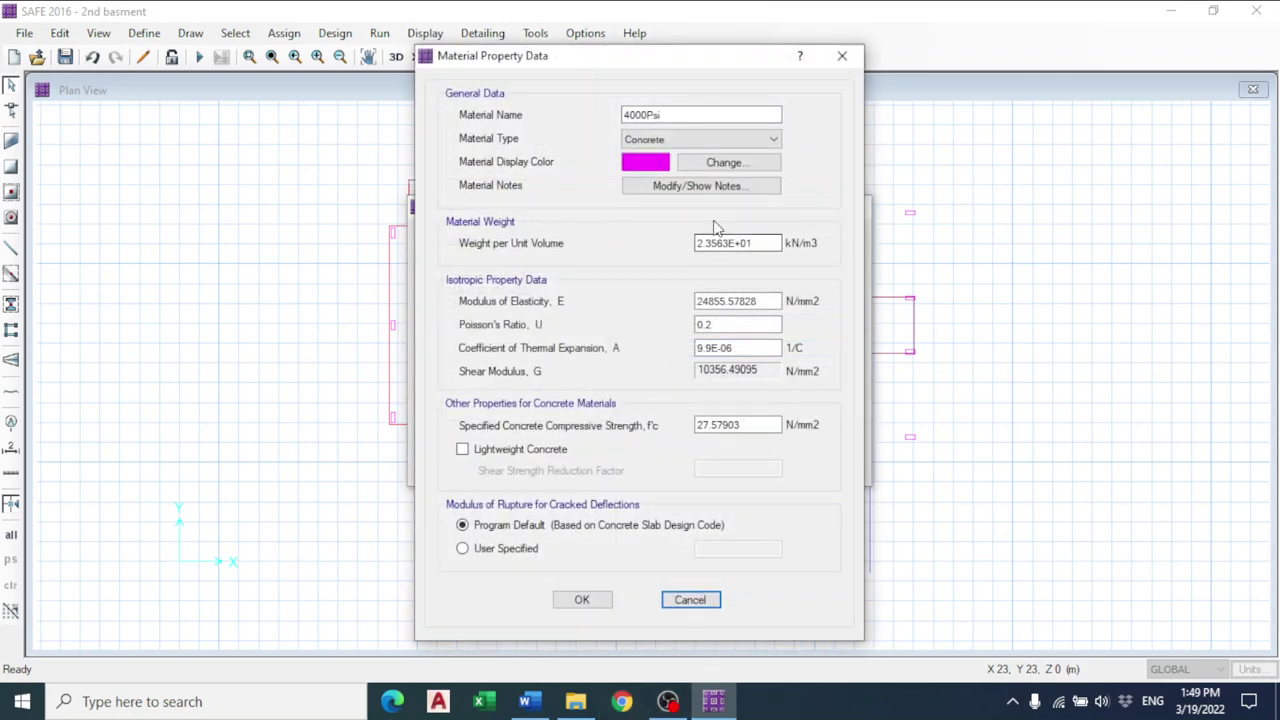
left_click(849, 52)
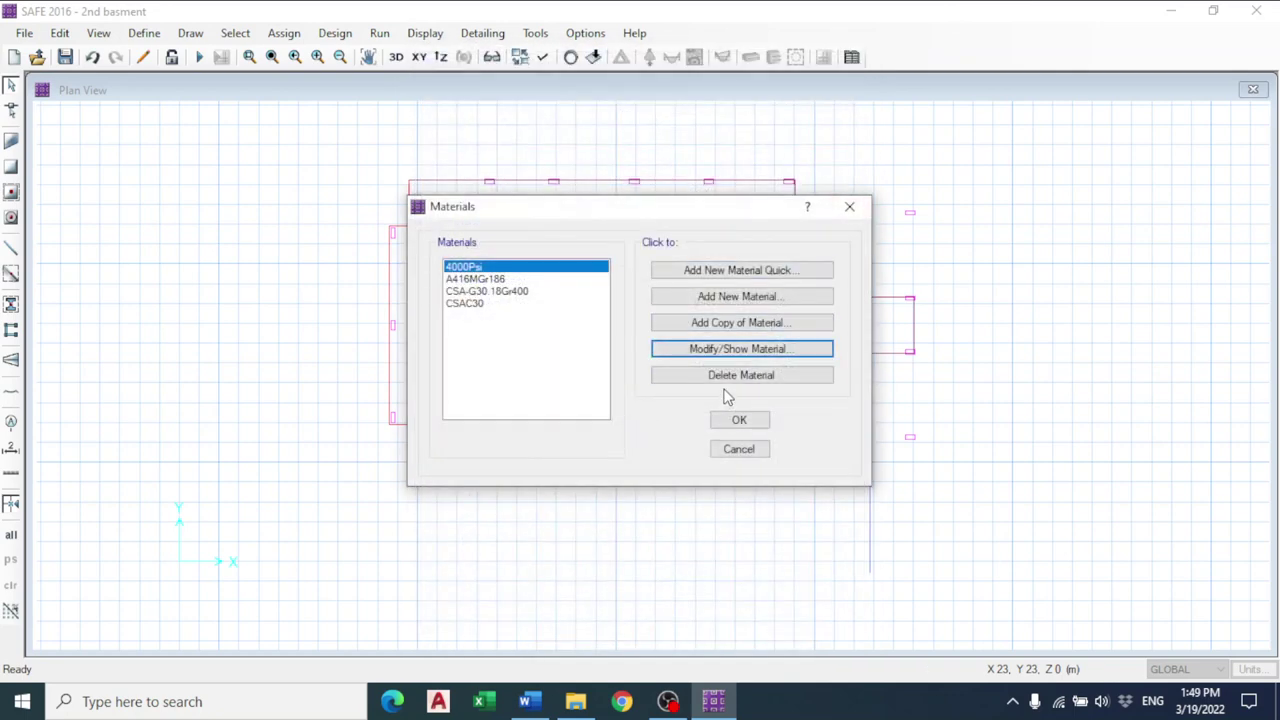
left_click(728, 377)
left_click(654, 411)
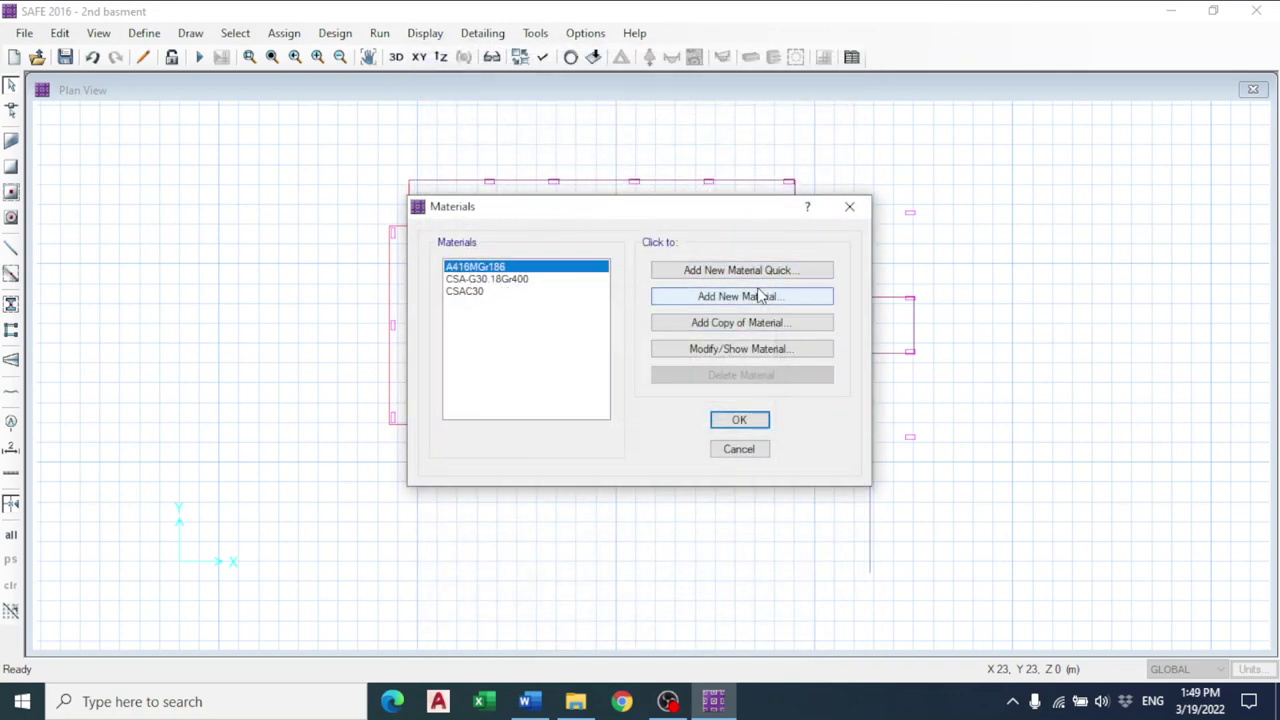
left_click(721, 296)
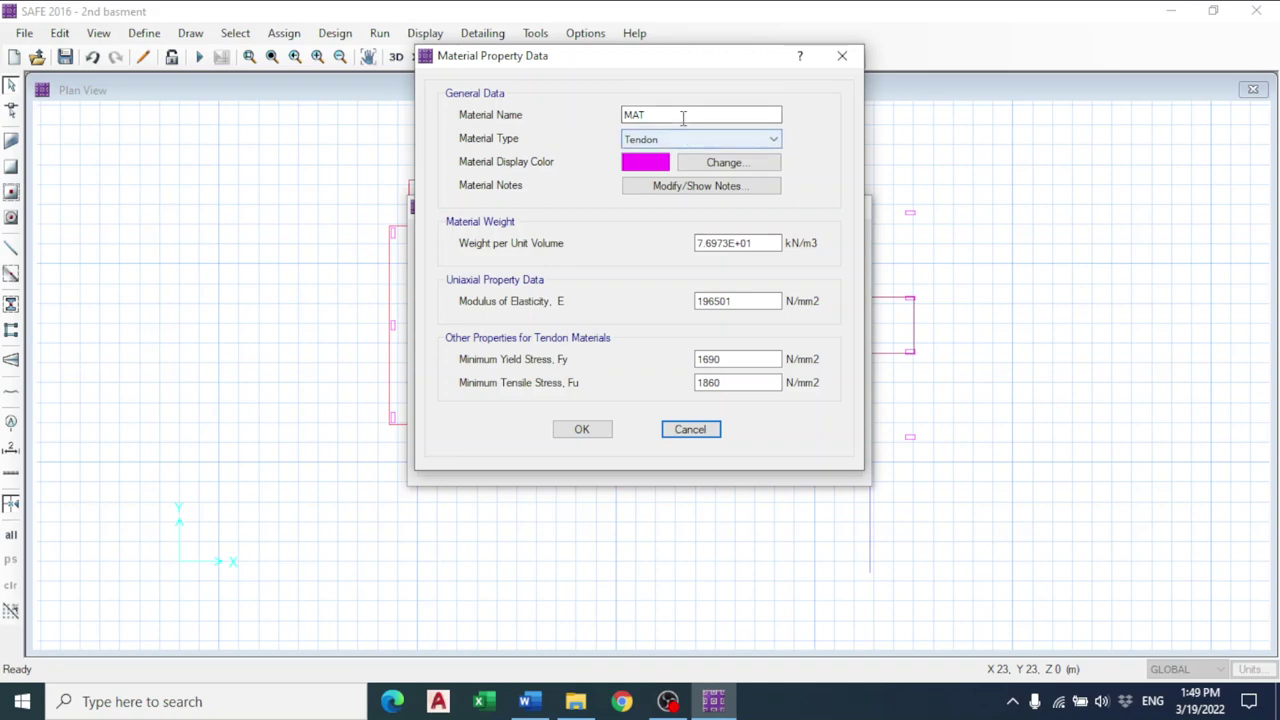
double_click(680, 114)
left_click(677, 138)
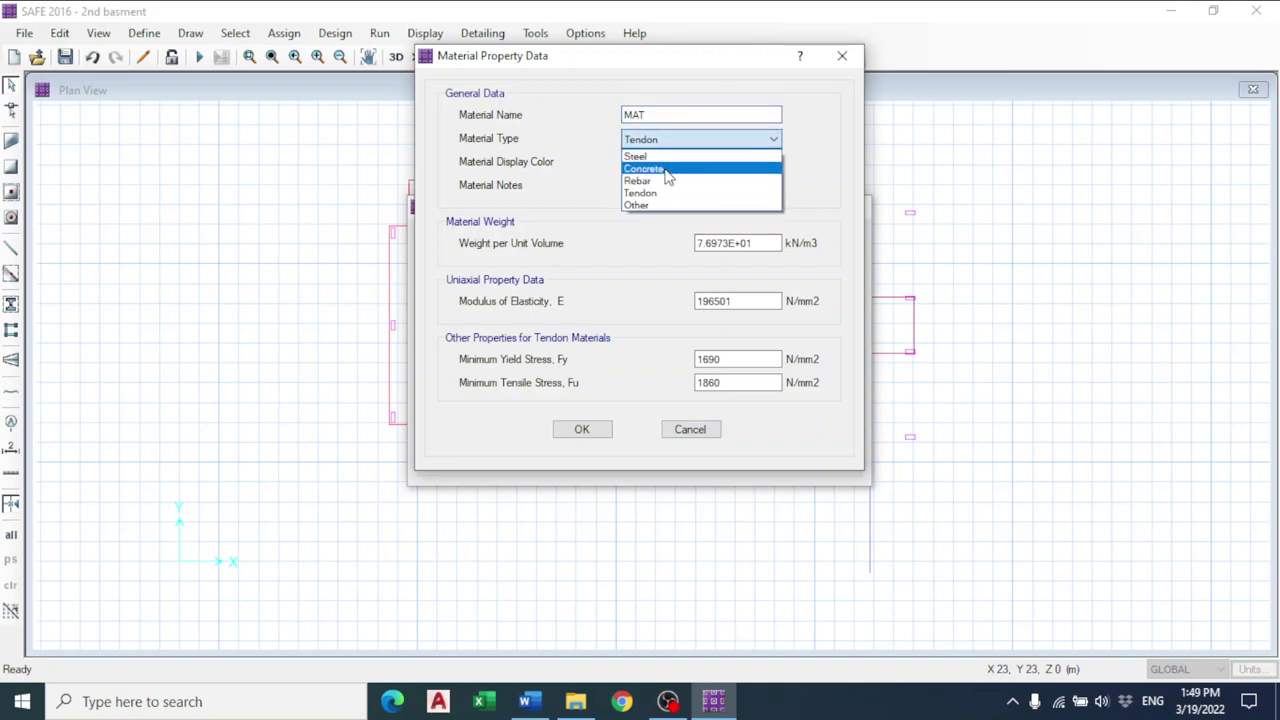
left_click(687, 438)
left_click(699, 439)
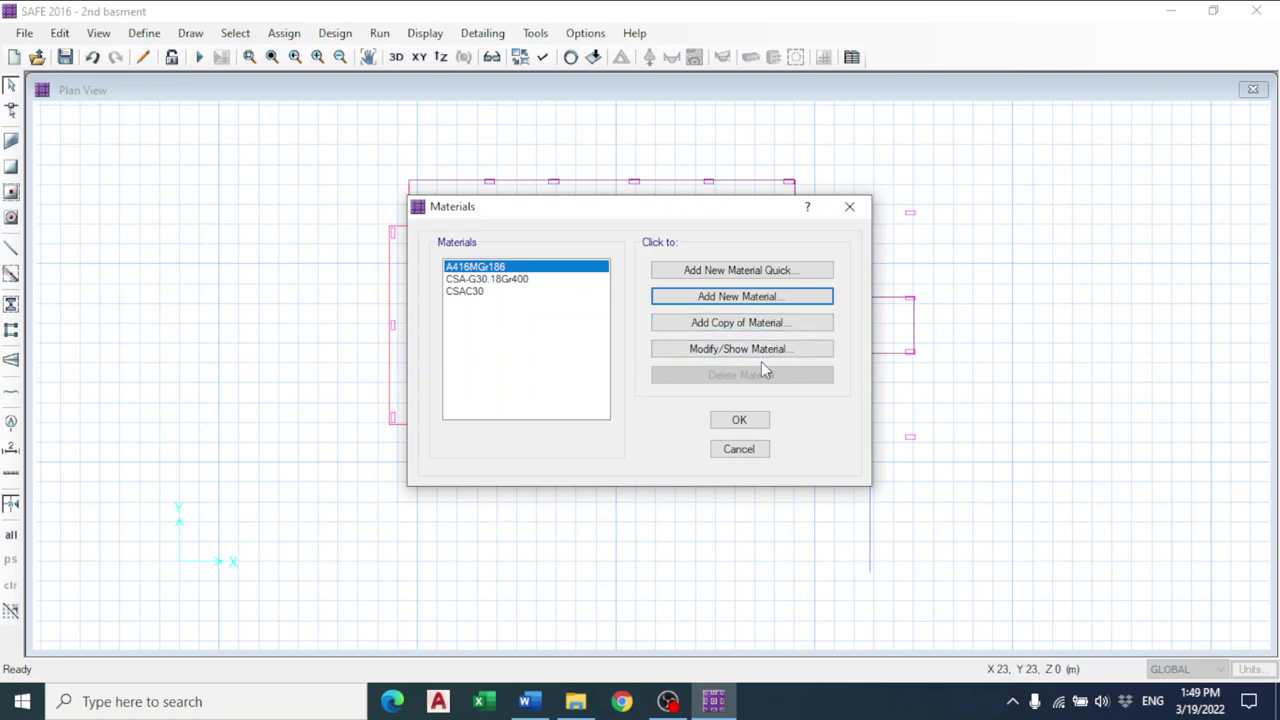
- Open the CSAC30 concrete for modification and rename it C30
left_click(571, 336)
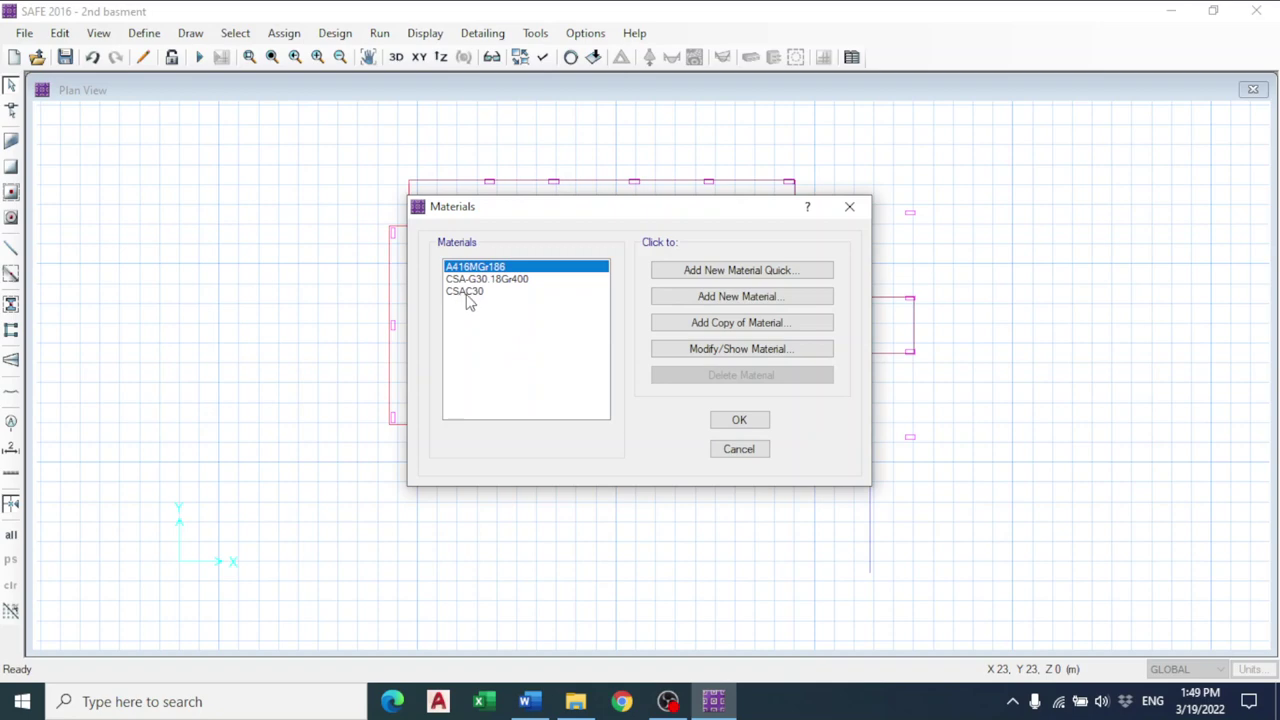
left_click(515, 294)
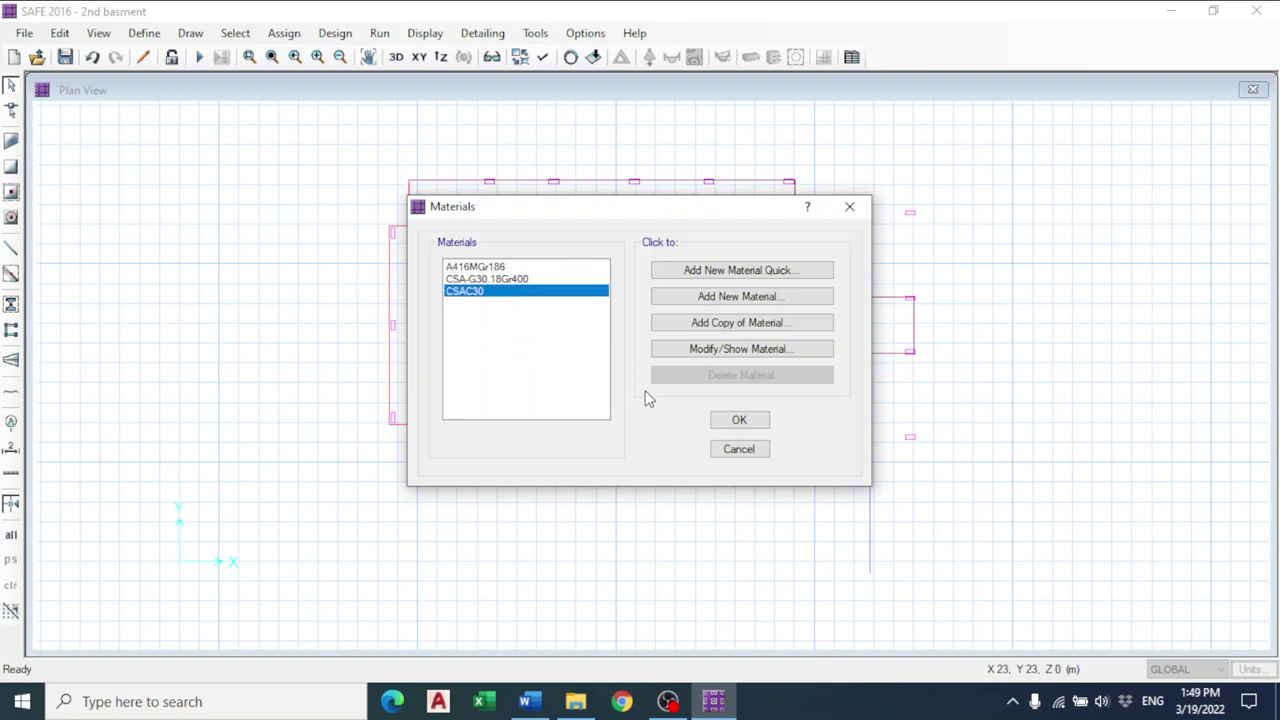
left_click(724, 352)
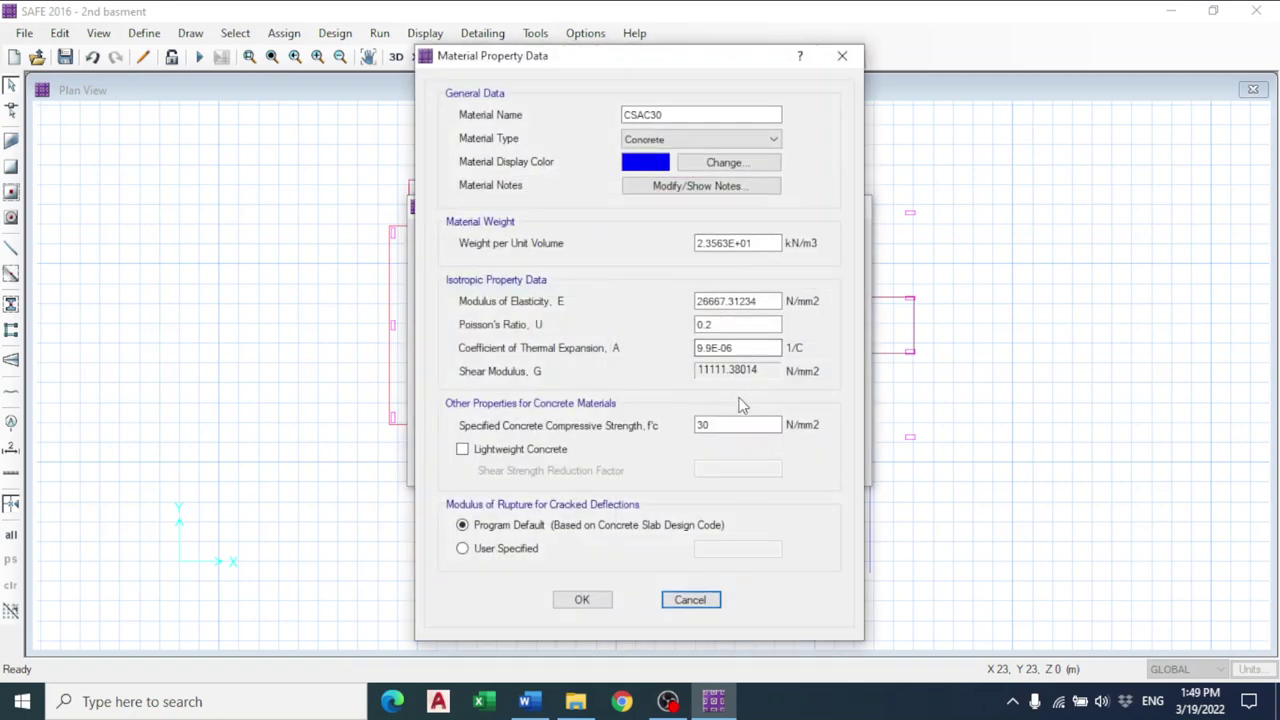
double_click(667, 114)
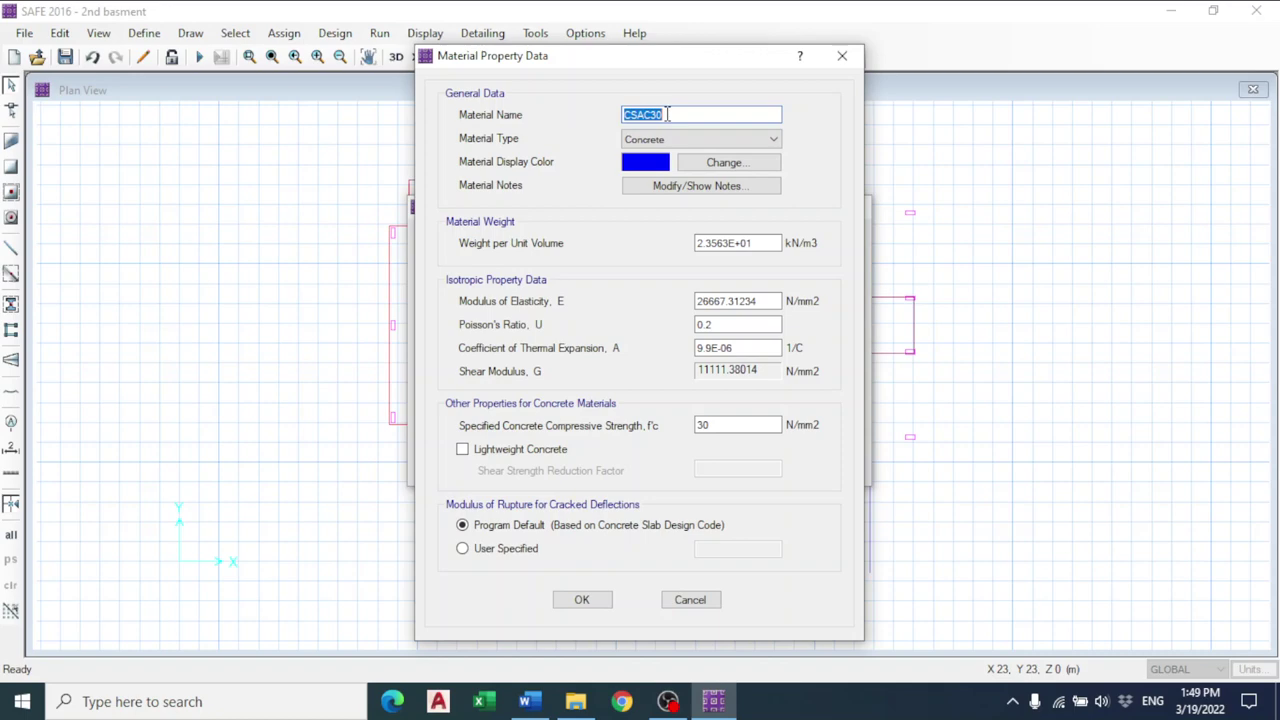
type("c")
left_click_drag(707, 121, 616, 126)
key("ctrl+c")
- Set the C30 concrete's weight per unit volume to 25 kN/m3 and its modulus of elasticity to 4700*30^0.5 N/mm2
left_click(752, 242)
left_click_drag(752, 242, 670, 243)
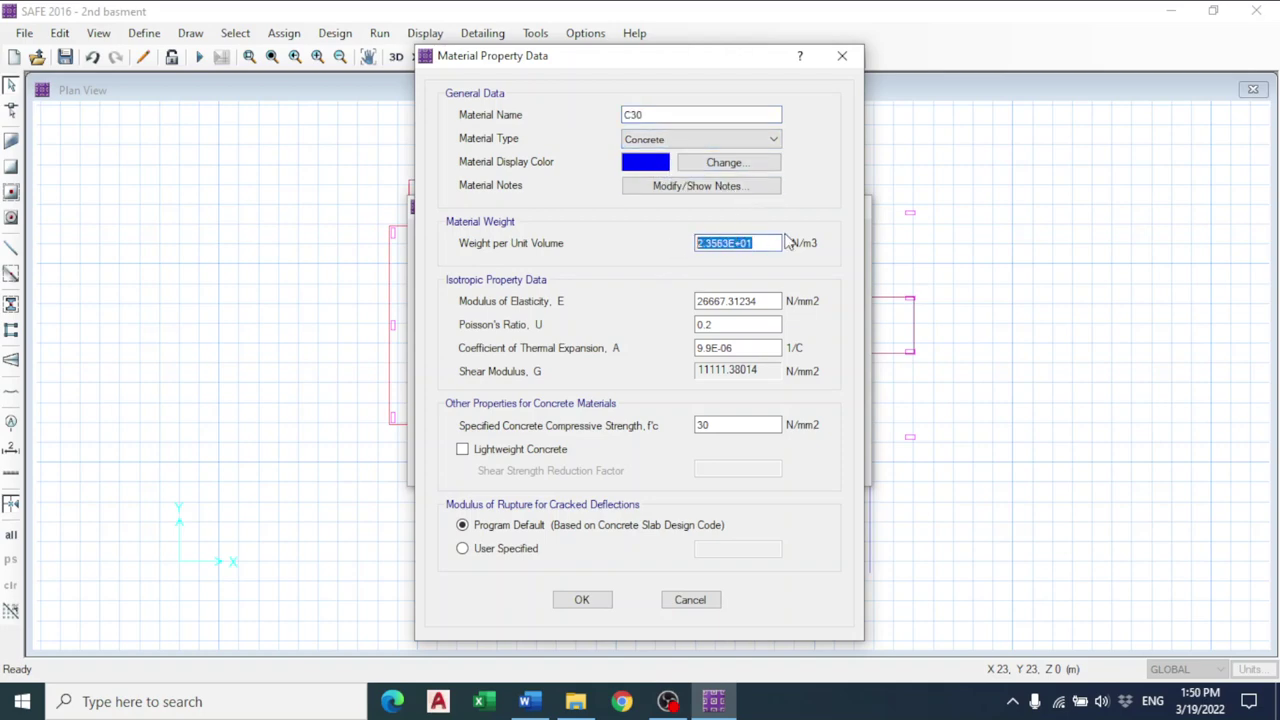
type("25")
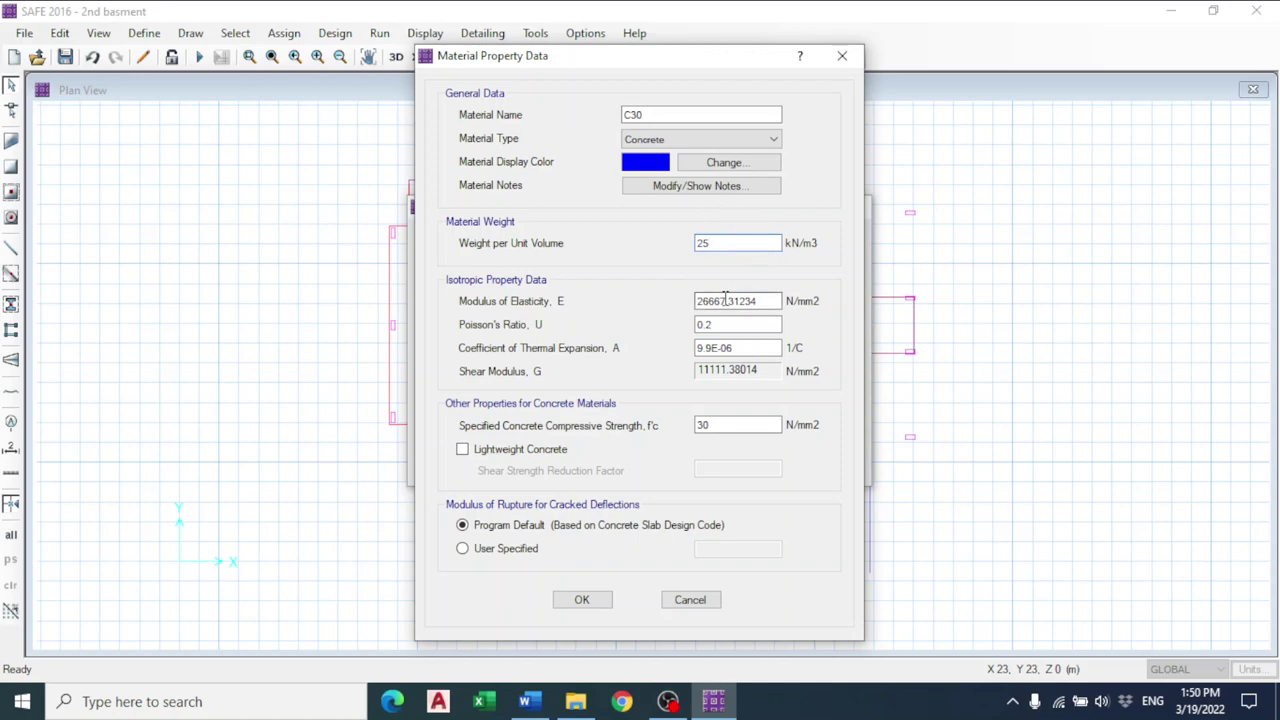
left_click_drag(780, 302, 686, 296)
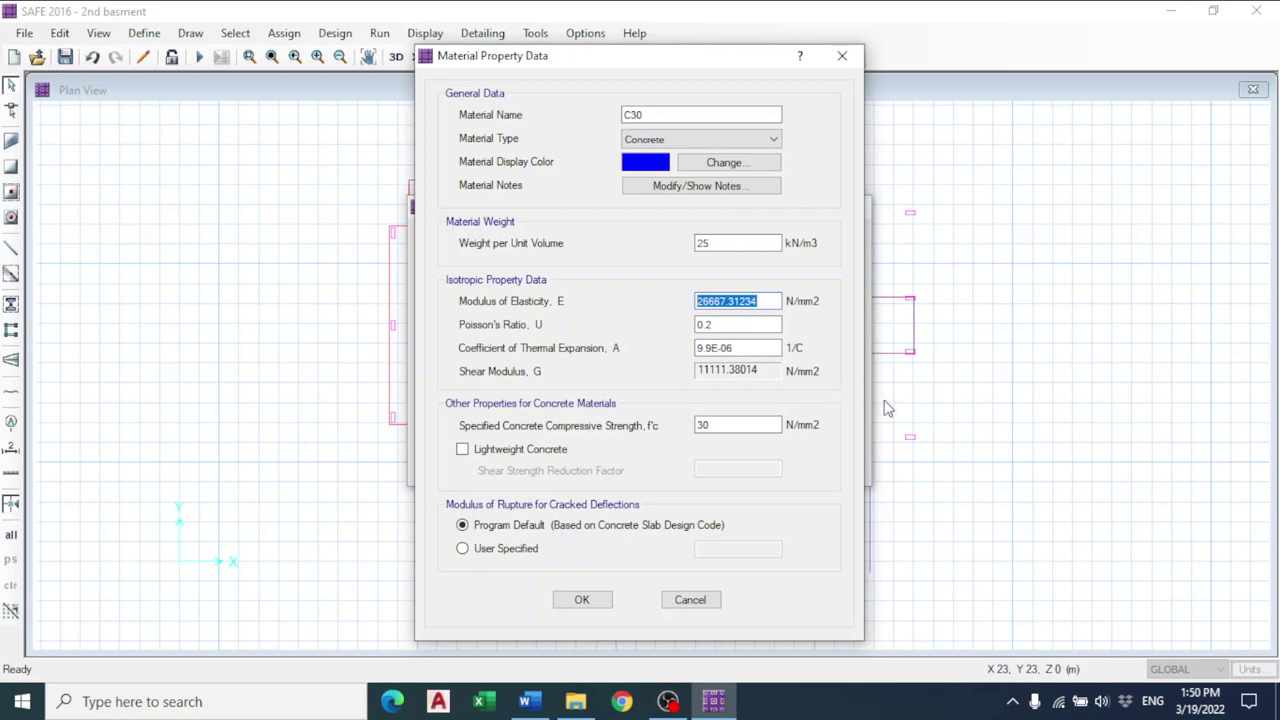
type("4700*")
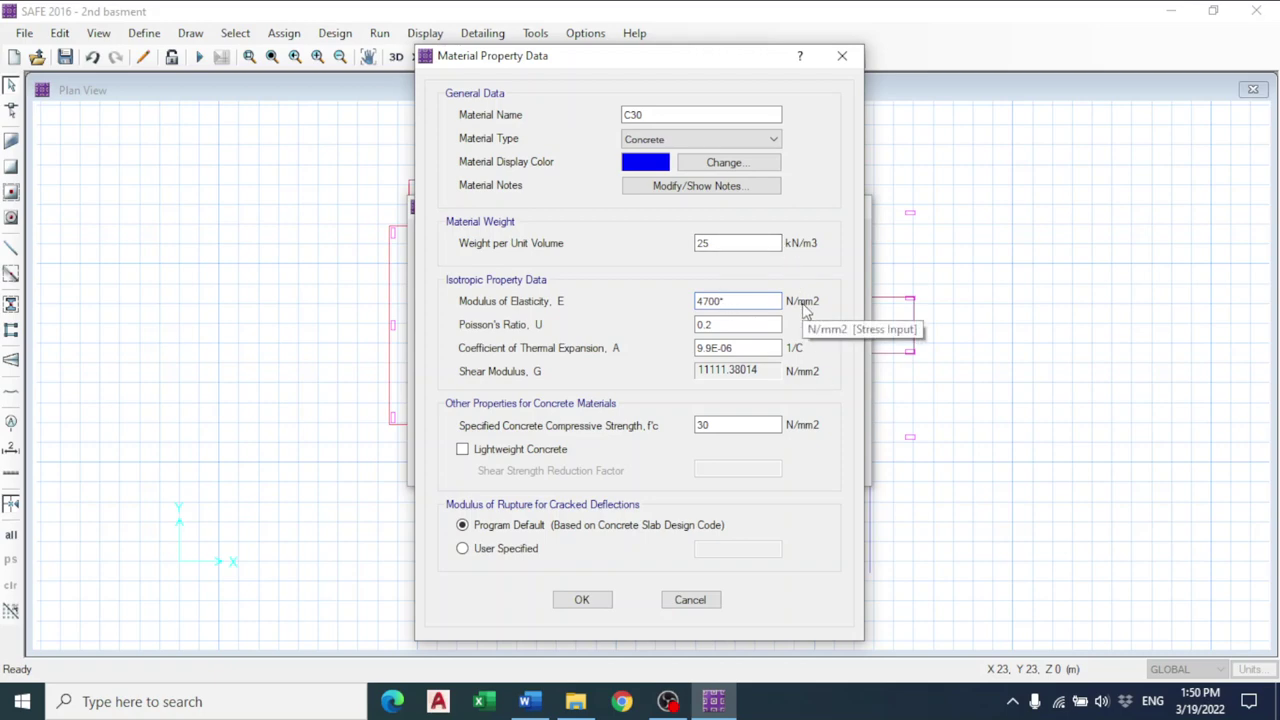
type("30*")
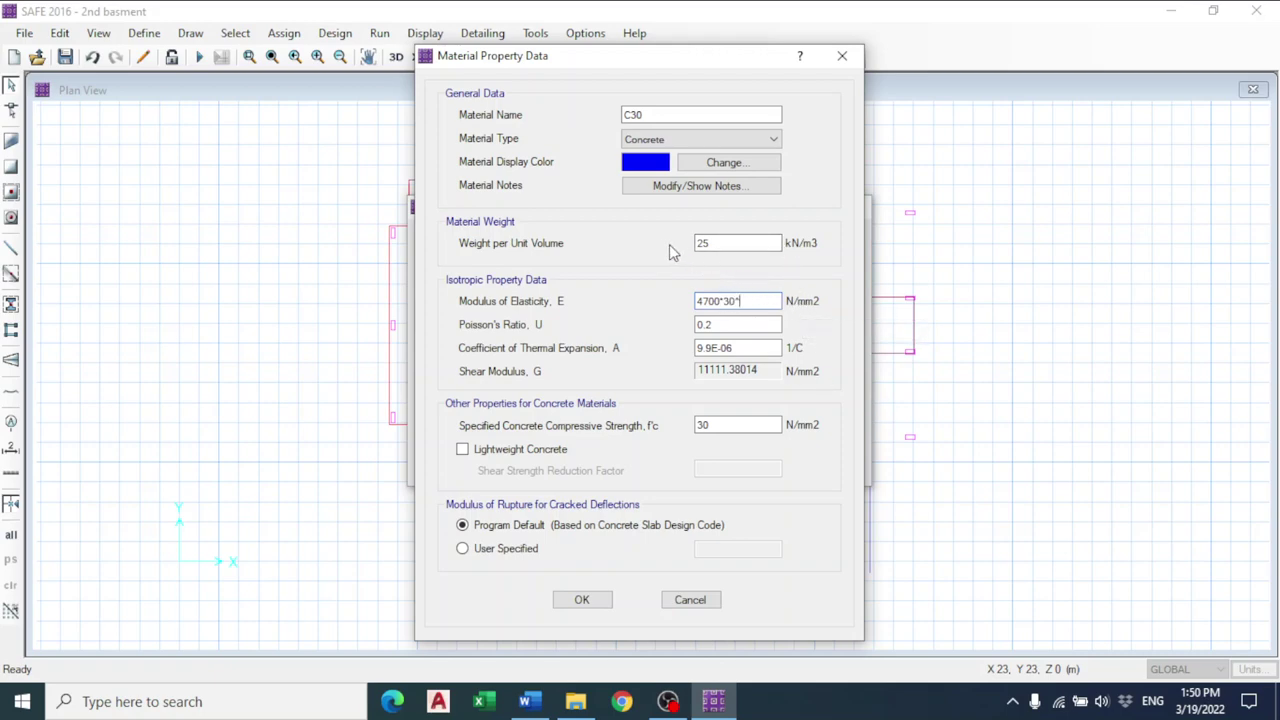
type("0.5")
key("Tab")
- Examine the concrete's Poisson's ratio, coefficient of thermal expansion and specified compressive strength
left_click(736, 324)
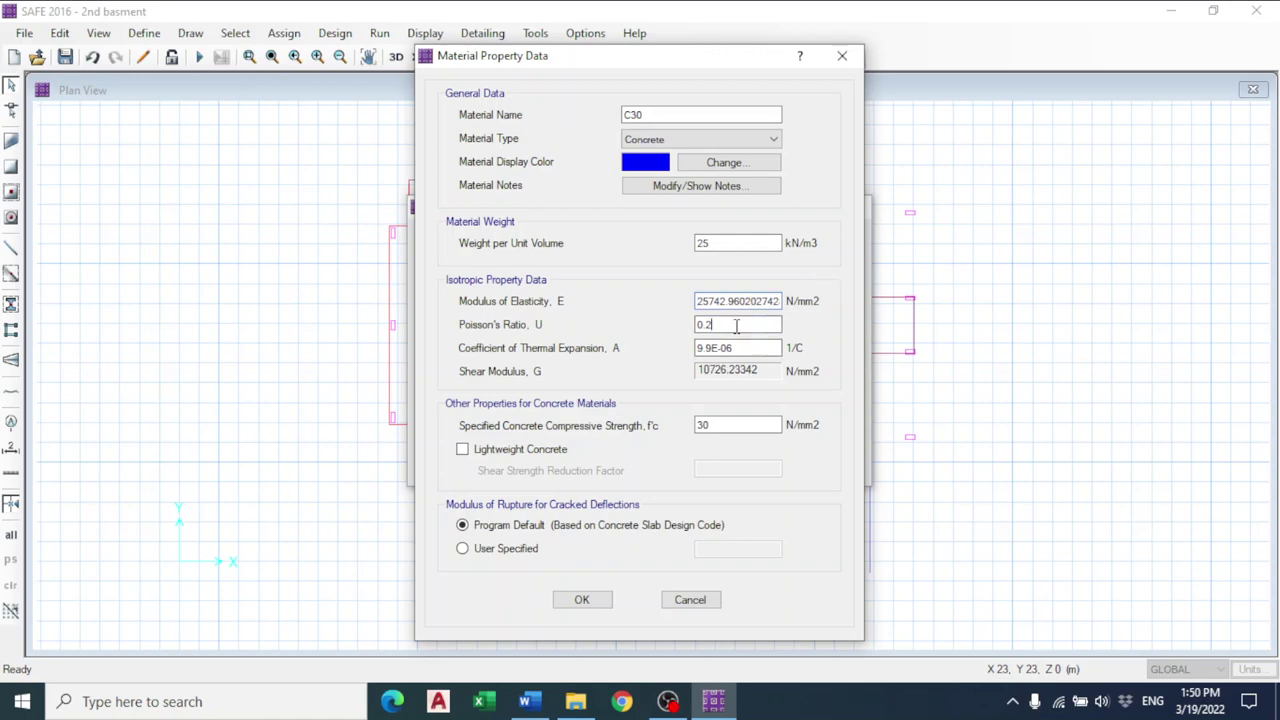
left_click(747, 347)
left_click_drag(724, 425, 613, 428)
left_click_drag(748, 427, 673, 432)
left_click(759, 430)
- Try the user-specified modulus of rupture, return it to the program default, and accept the C30 material properties
left_click(514, 550)
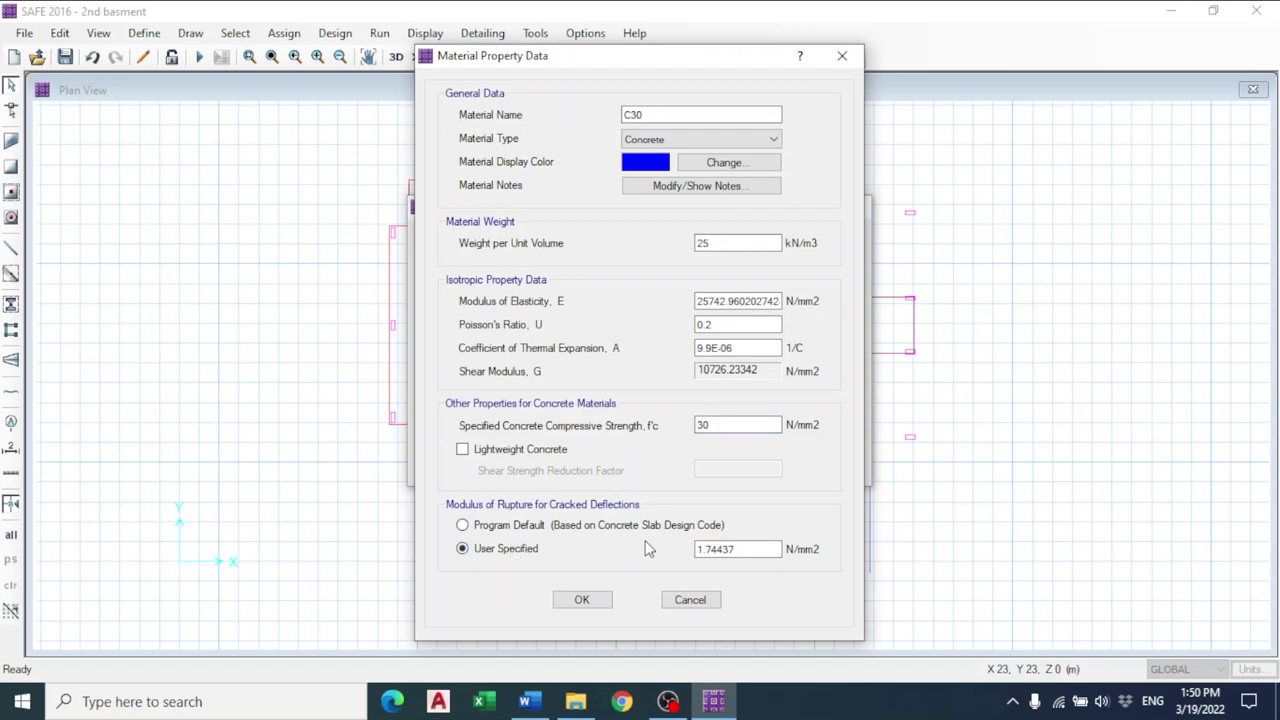
left_click(634, 532)
left_click(520, 549)
left_click(630, 530)
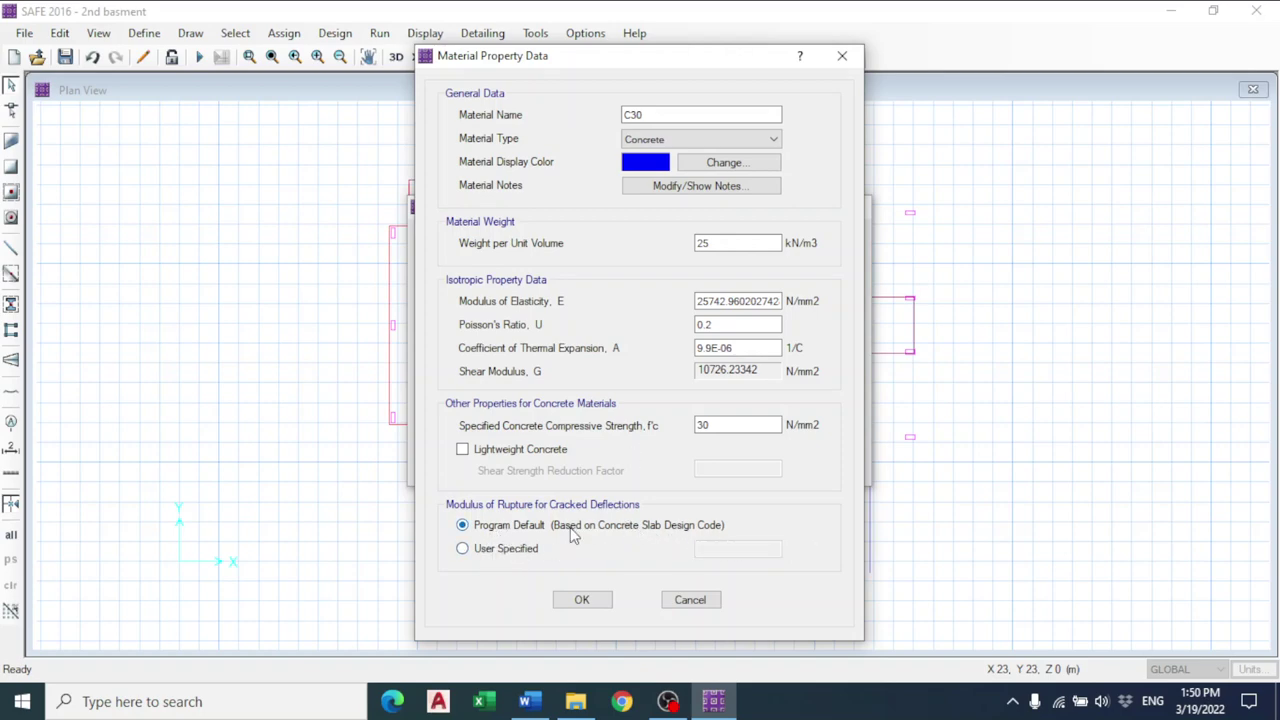
left_click(596, 605)
left_click(483, 280)
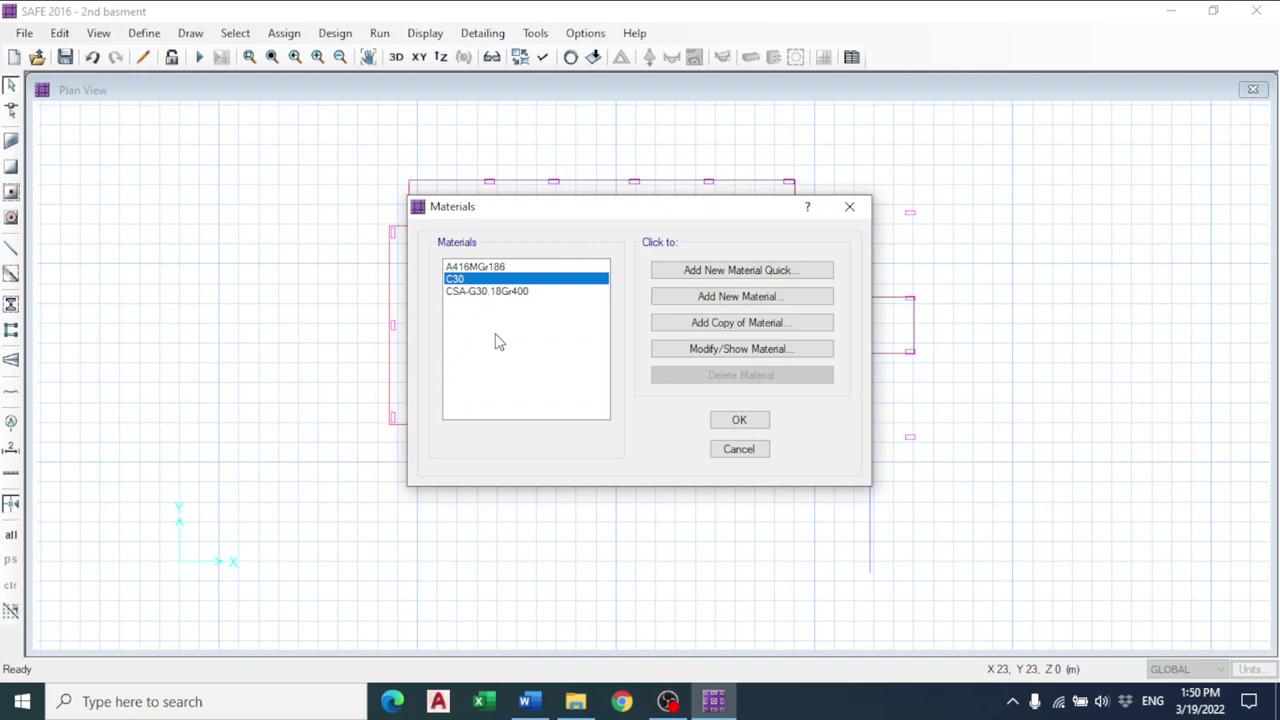
- Open the CSA-G30.18Gr400 material for modification, rename it FY 420 and keep its material type as Rebar
left_click(499, 292)
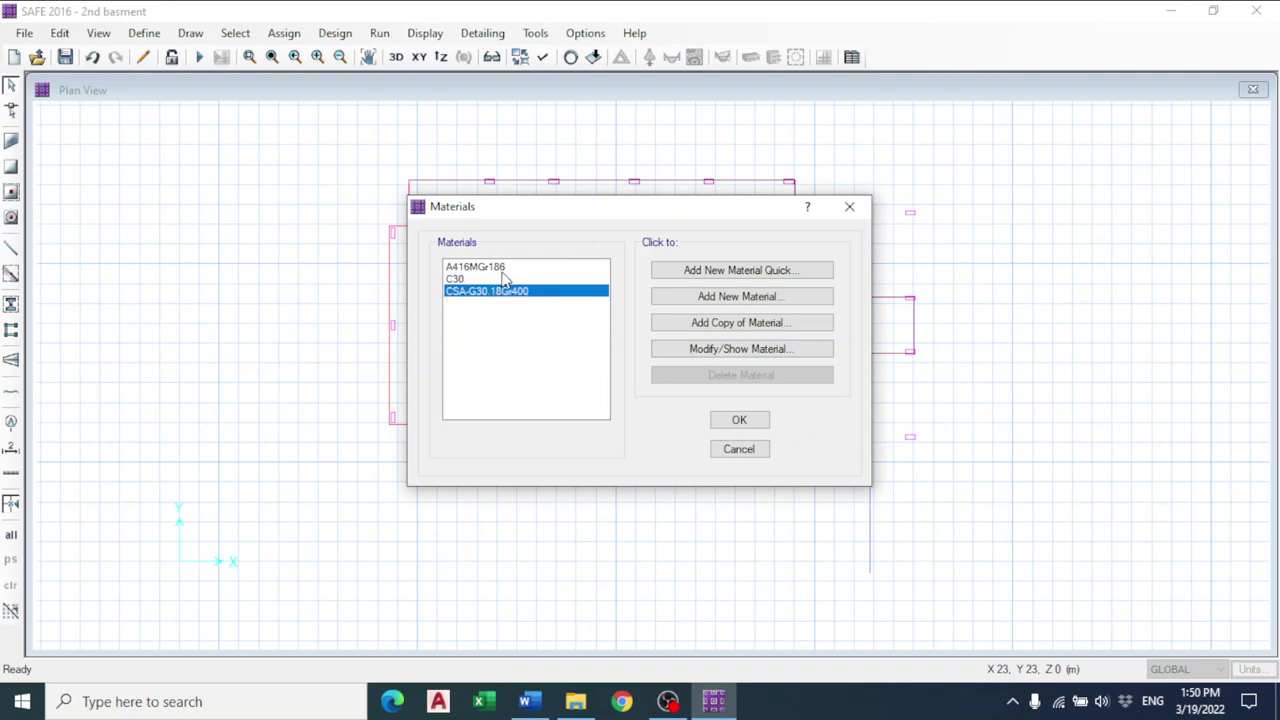
left_click(792, 350)
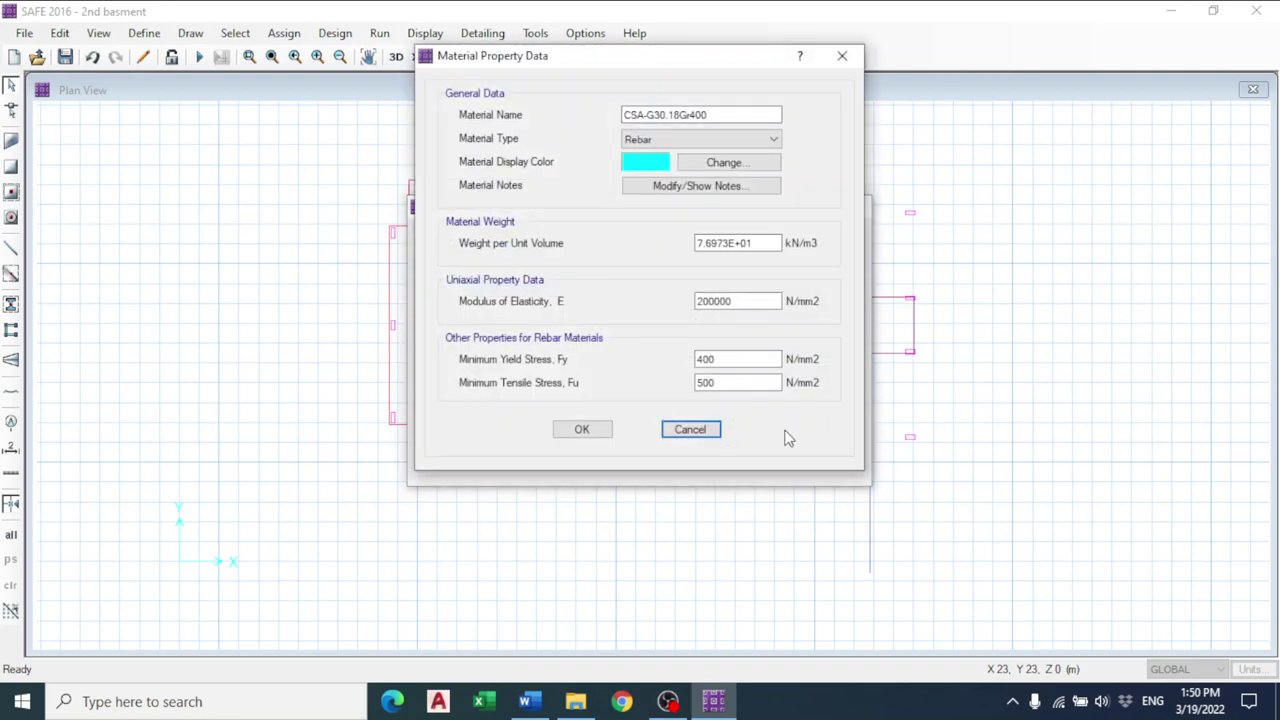
left_click_drag(743, 114, 618, 116)
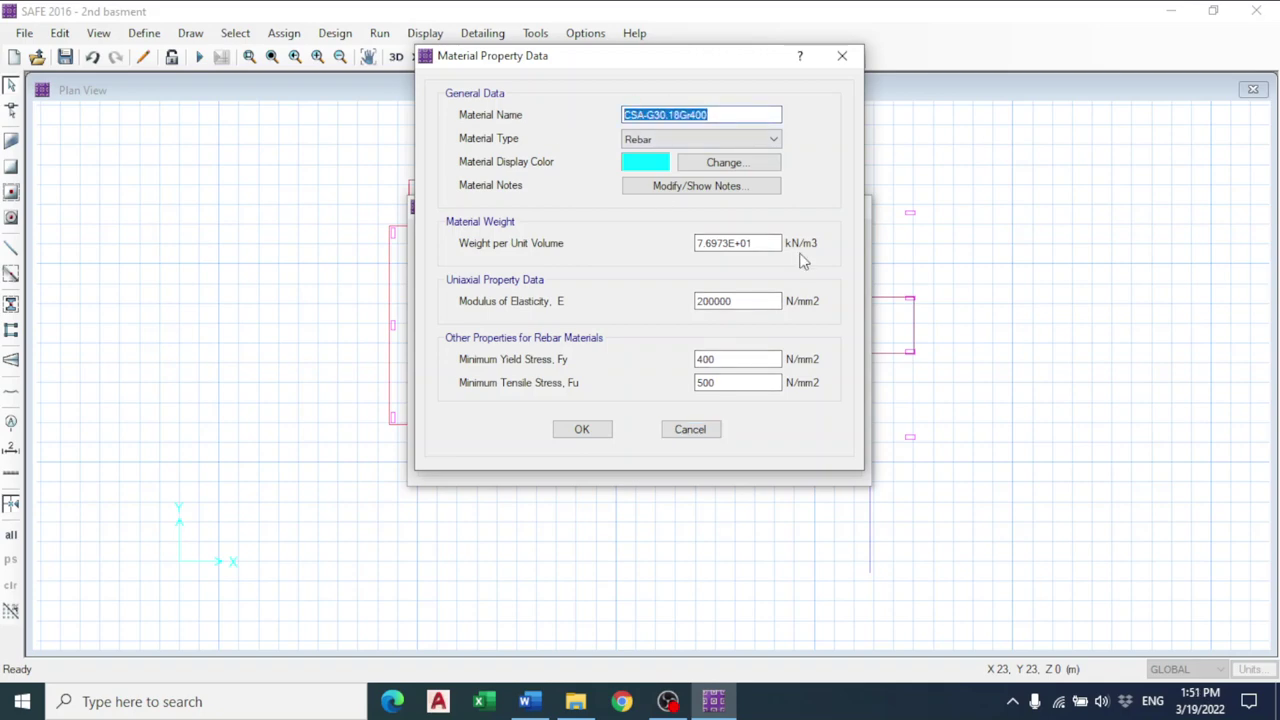
type("FY 420")
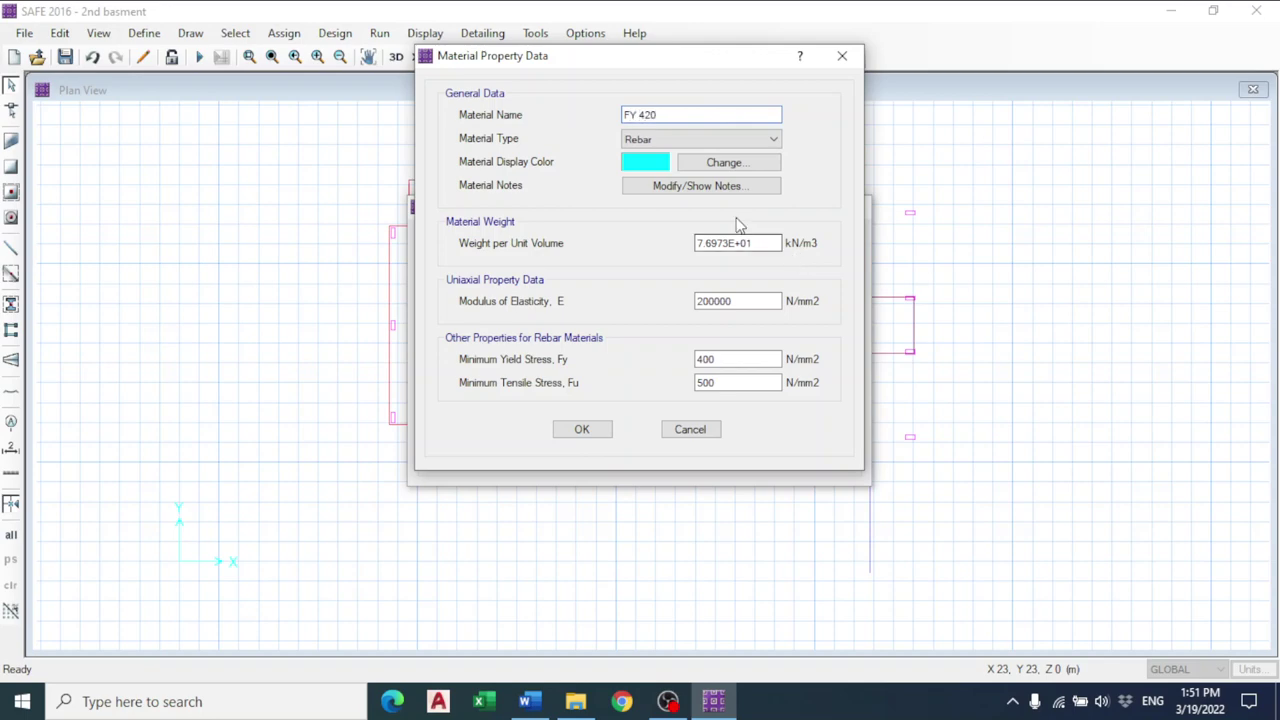
left_click(662, 140)
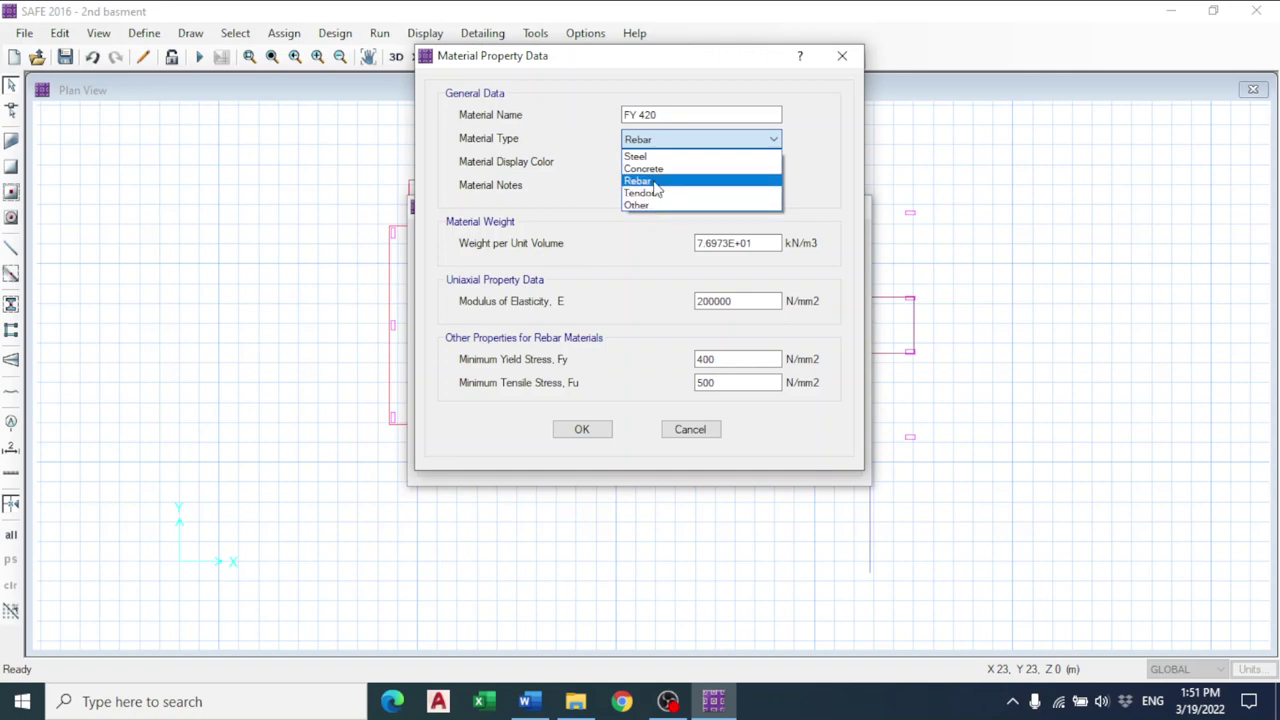
left_click(645, 181)
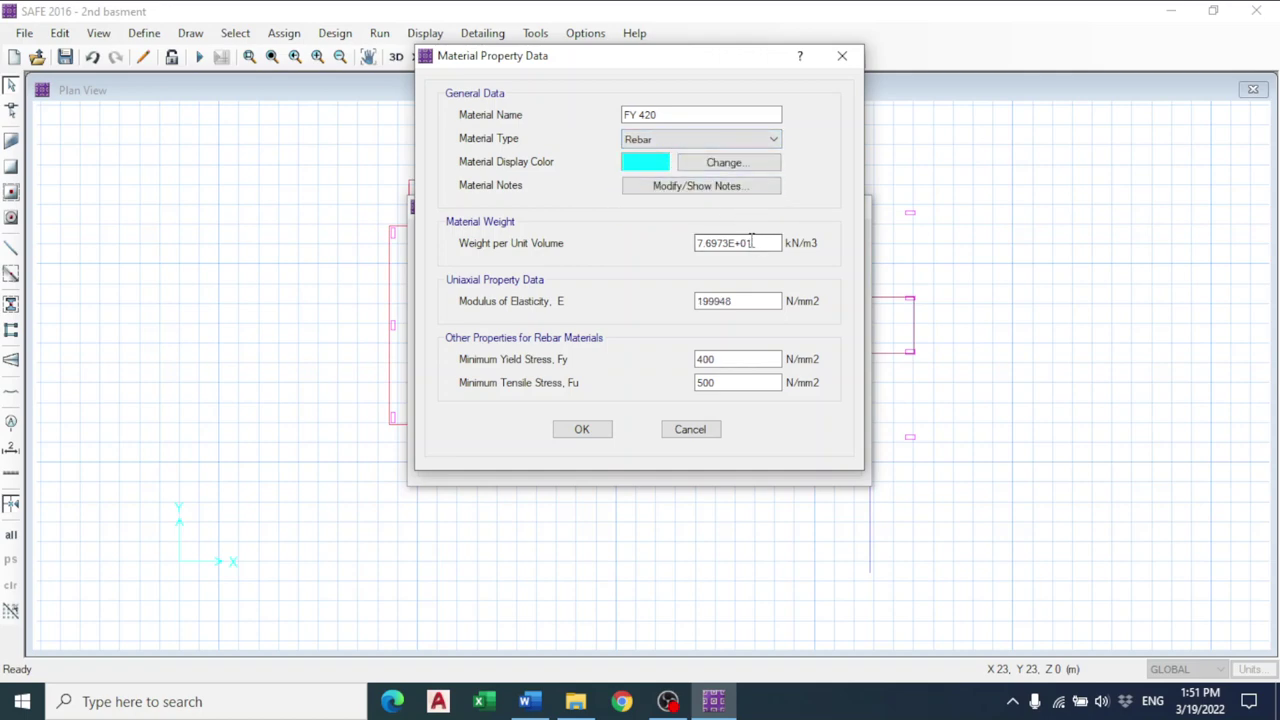
- Set the FY 420 rebar's weight per unit volume to 77 kN/m3, modulus of elasticity to 200000 N/mm2 and yield stress to 420 N/mm2, and accept
left_click_drag(752, 243, 650, 238)
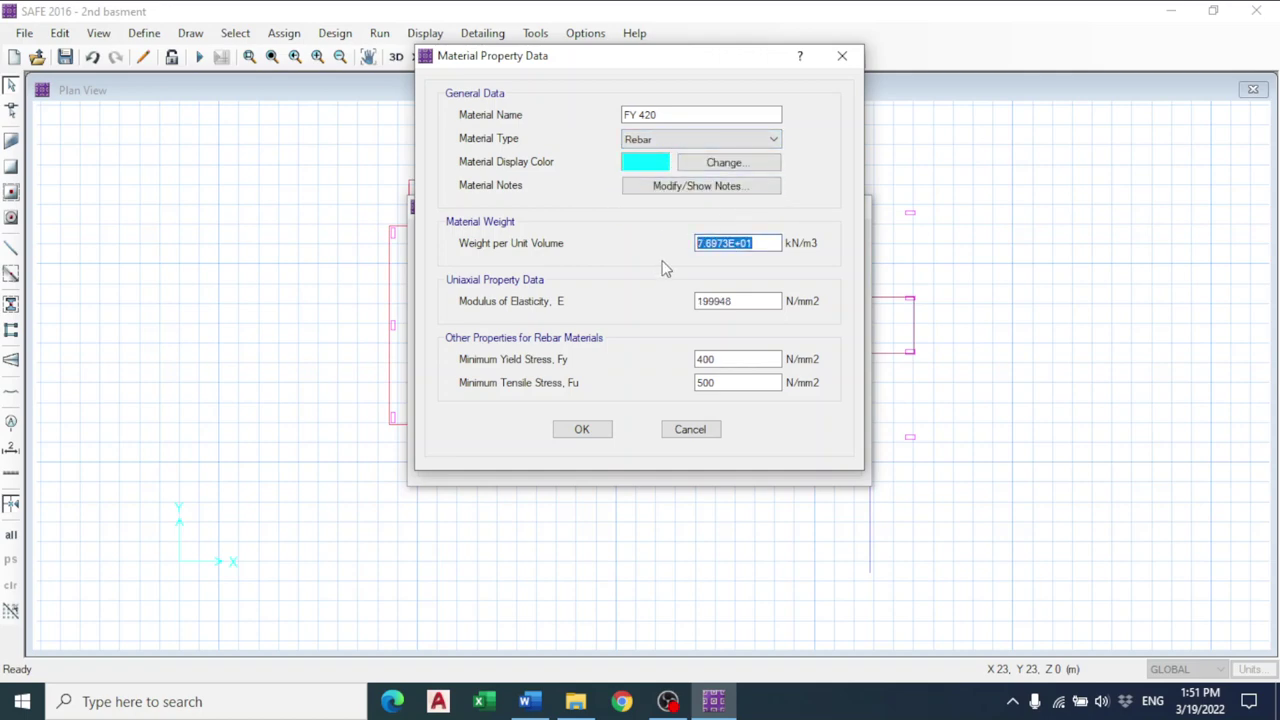
type("77")
left_click_drag(761, 300, 641, 297)
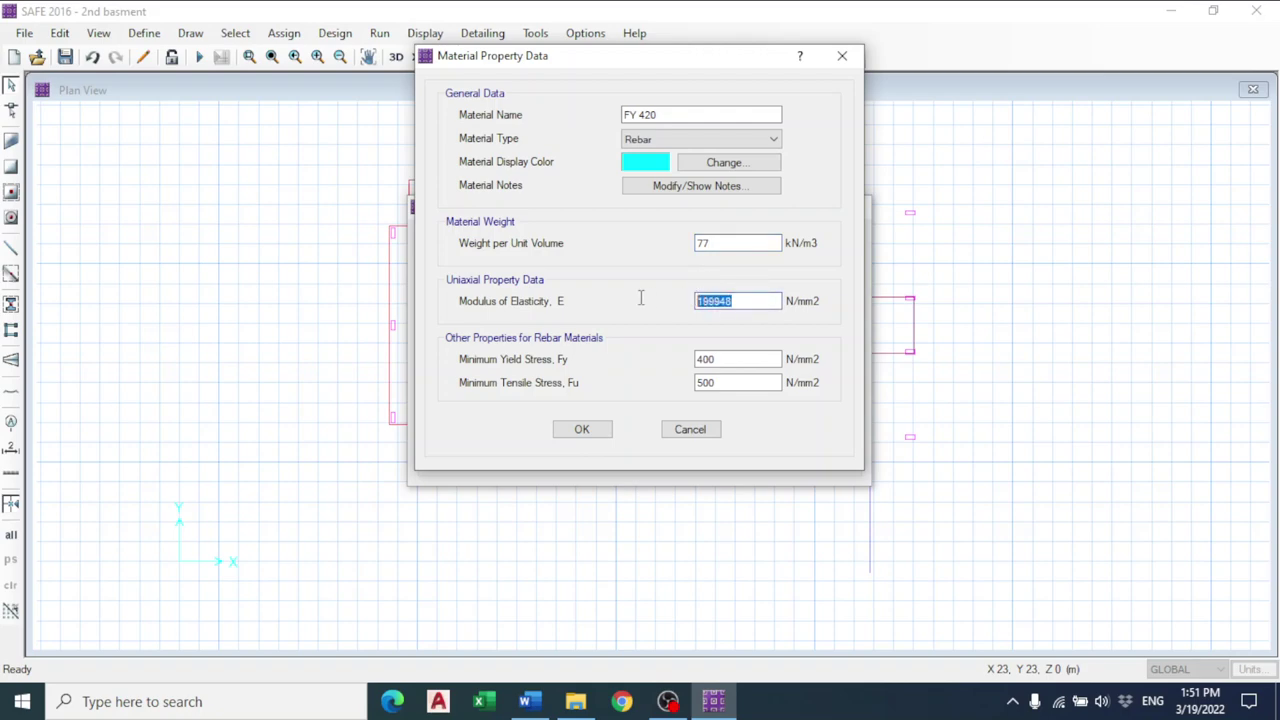
type("200000")
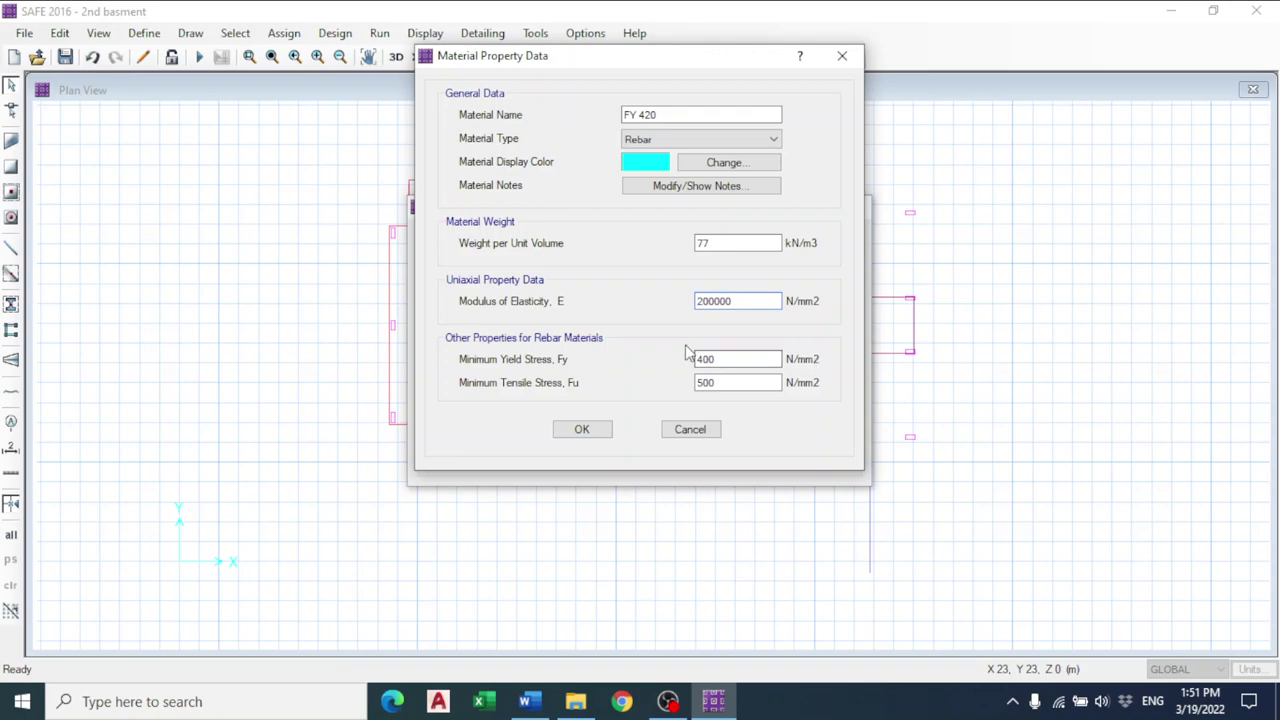
left_click_drag(733, 358, 675, 360)
type("42")
left_click(590, 432)
- Add a copy of the FY 420 material named FY 280 with a minimum yield stress of 280 N/mm2
left_click(475, 292)
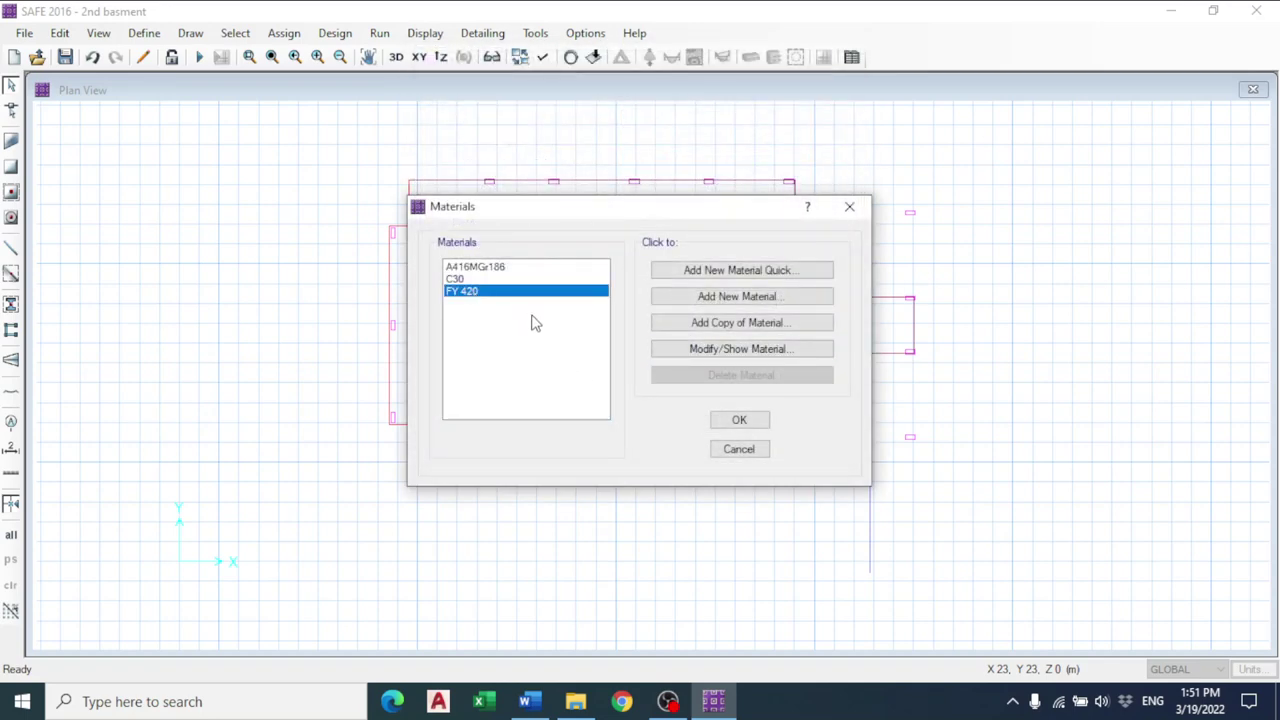
left_click(743, 323)
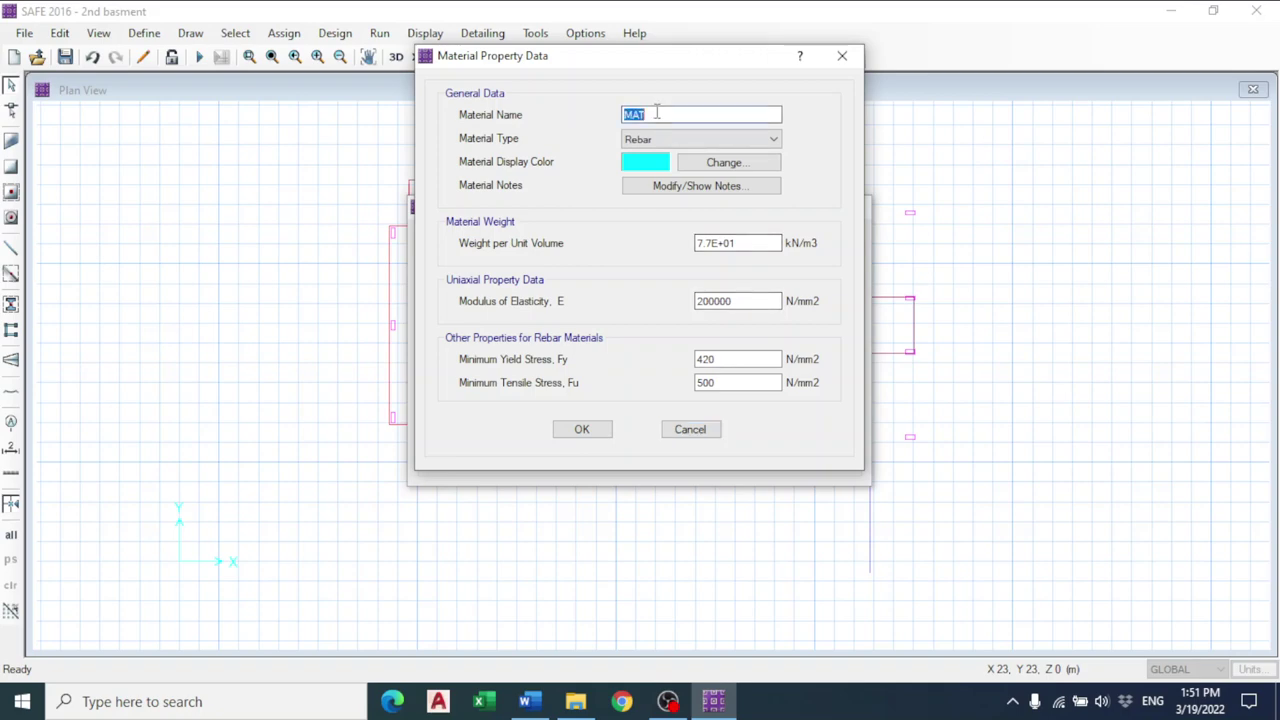
type("FY 280")
left_click_drag(730, 359, 682, 358)
type("280")
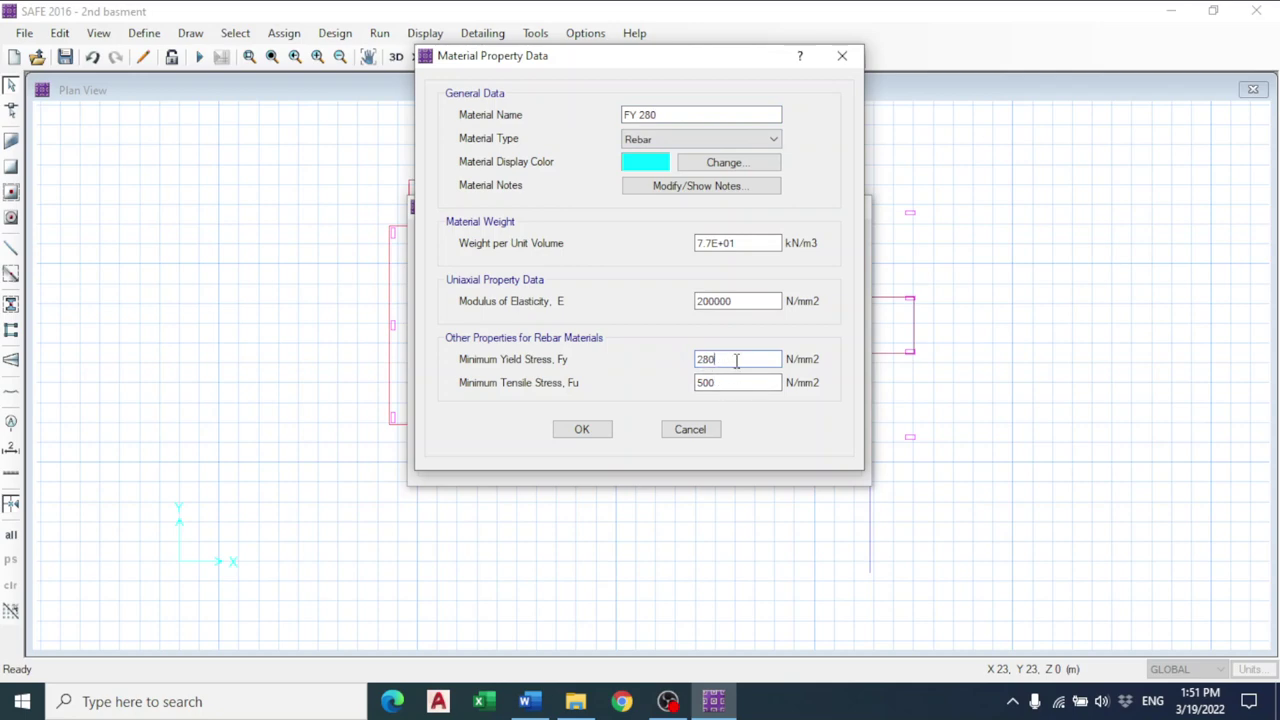
left_click_drag(736, 361, 693, 359)
left_click(582, 429)
- Review the FY 420, FY 280 and A416MGr186 entries and accept the material definitions
left_click(486, 303)
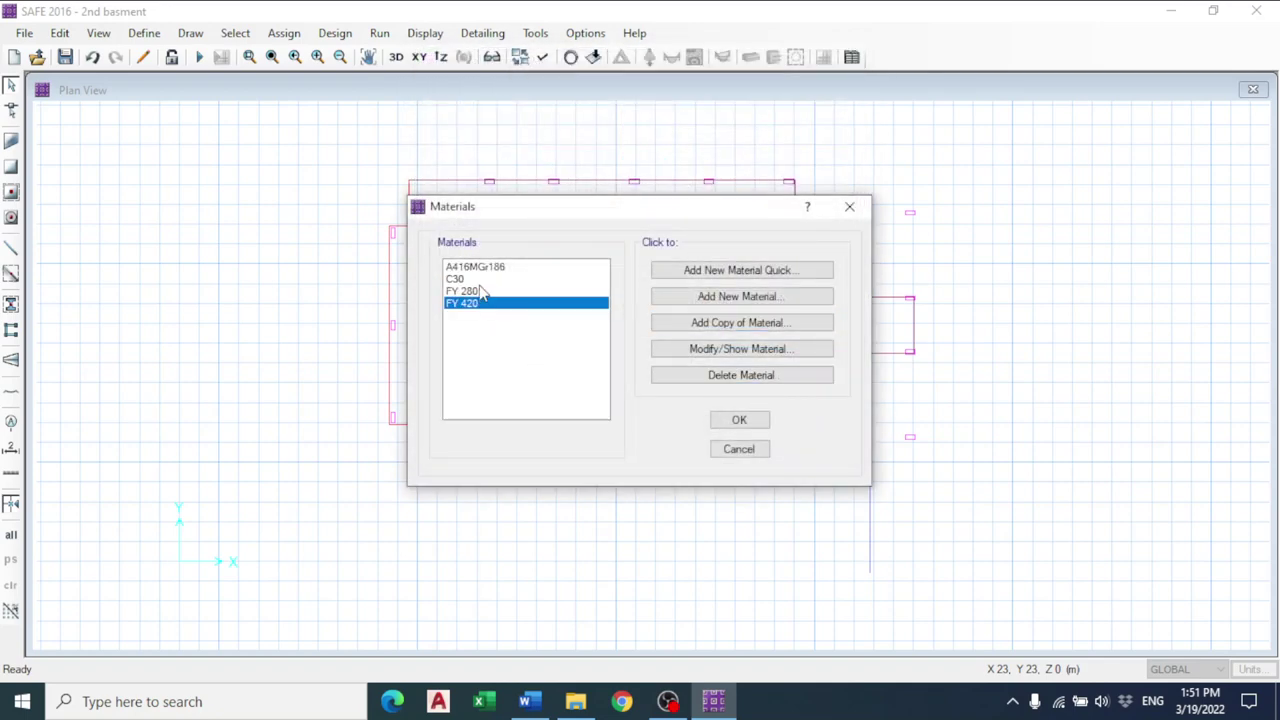
left_click(479, 290)
left_click(476, 265)
left_click(480, 303)
left_click(739, 420)
- Reopen the material definitions and start a new material of type Concrete
left_click(143, 33)
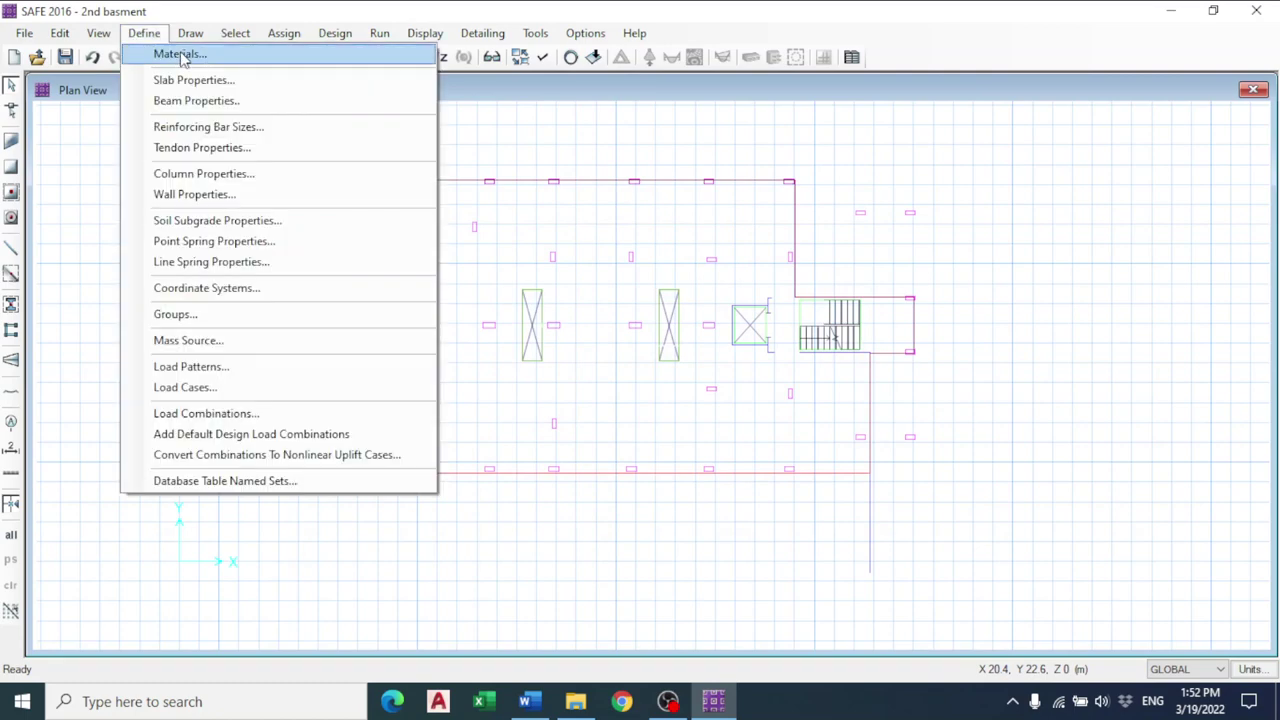
left_click(277, 9)
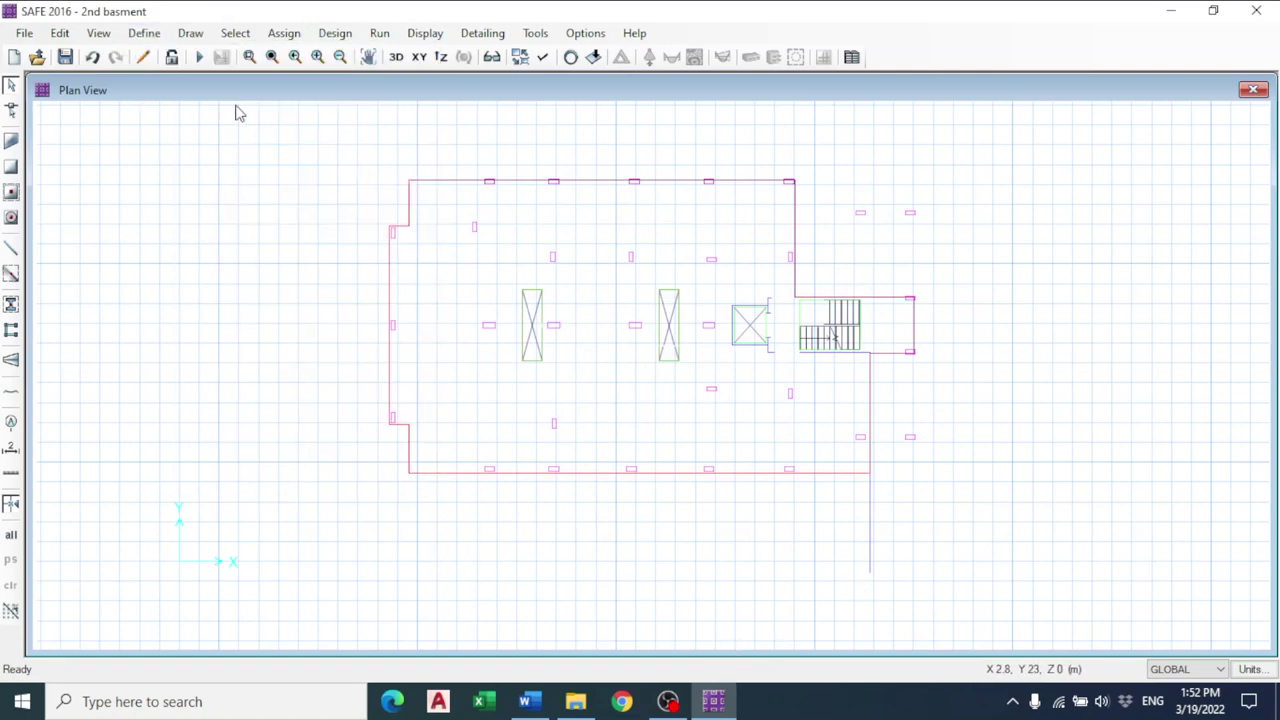
left_click(143, 33)
left_click(165, 54)
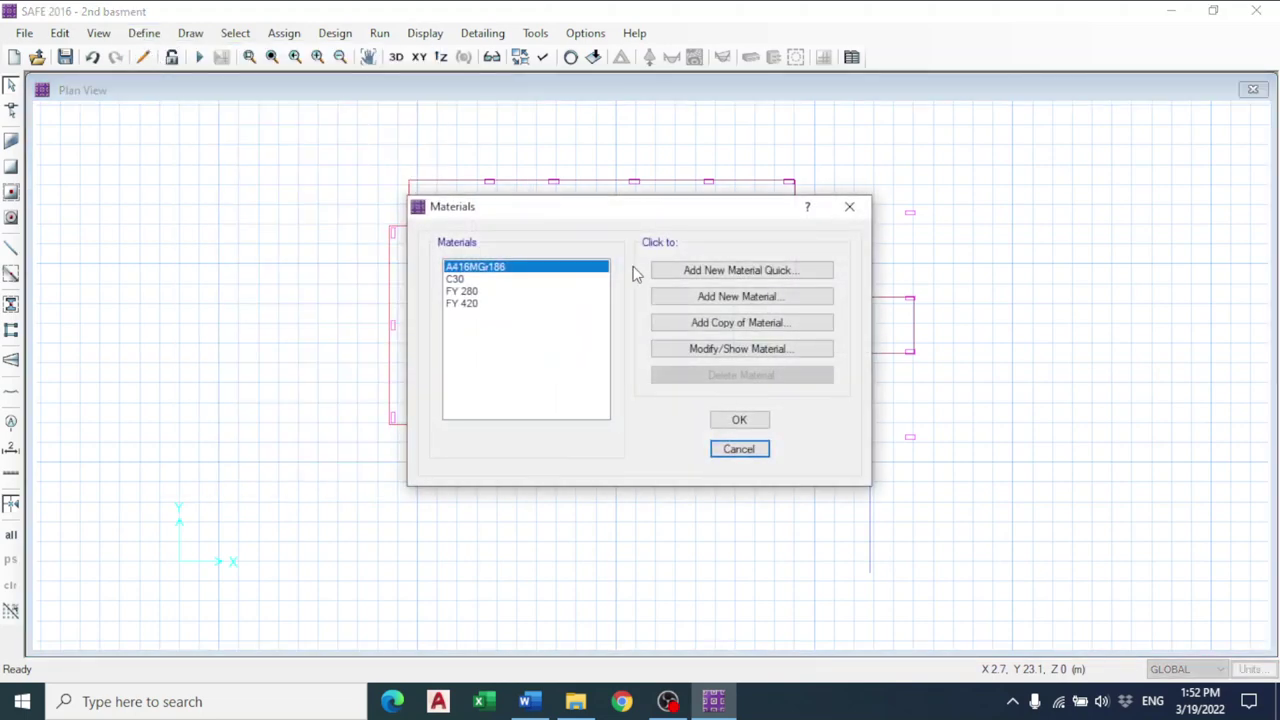
left_click(743, 297)
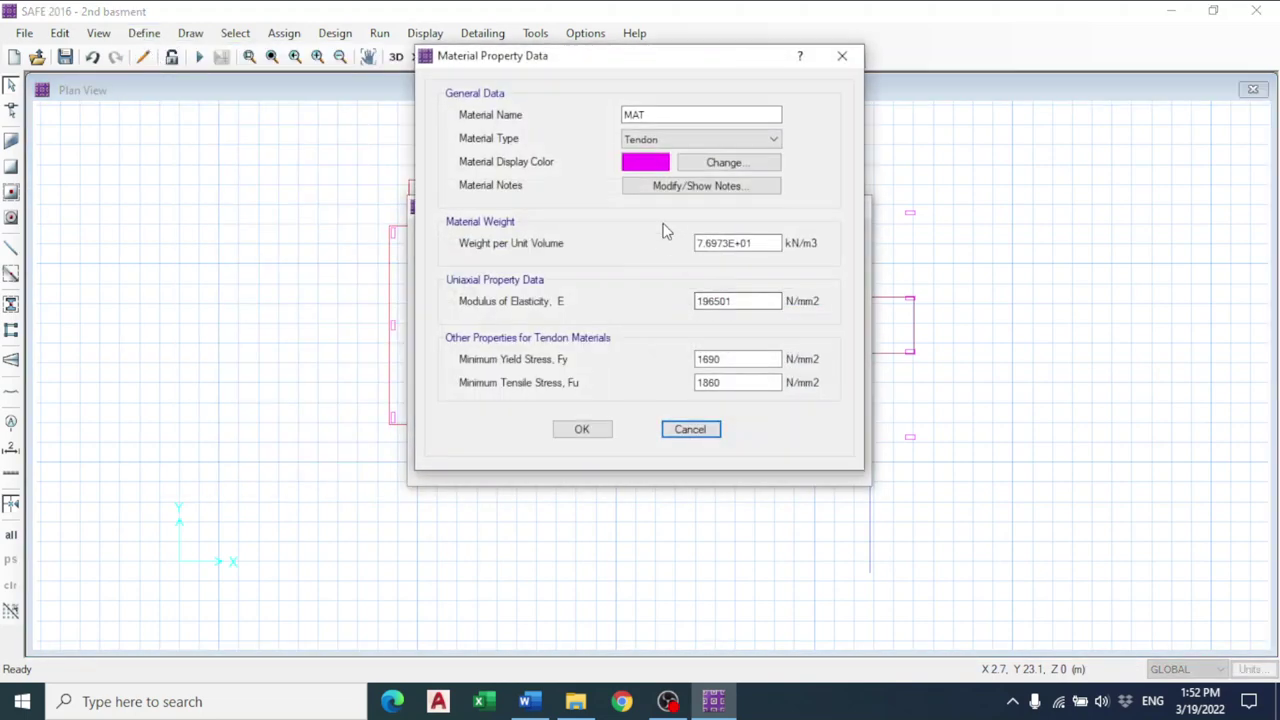
left_click(672, 139)
left_click(669, 167)
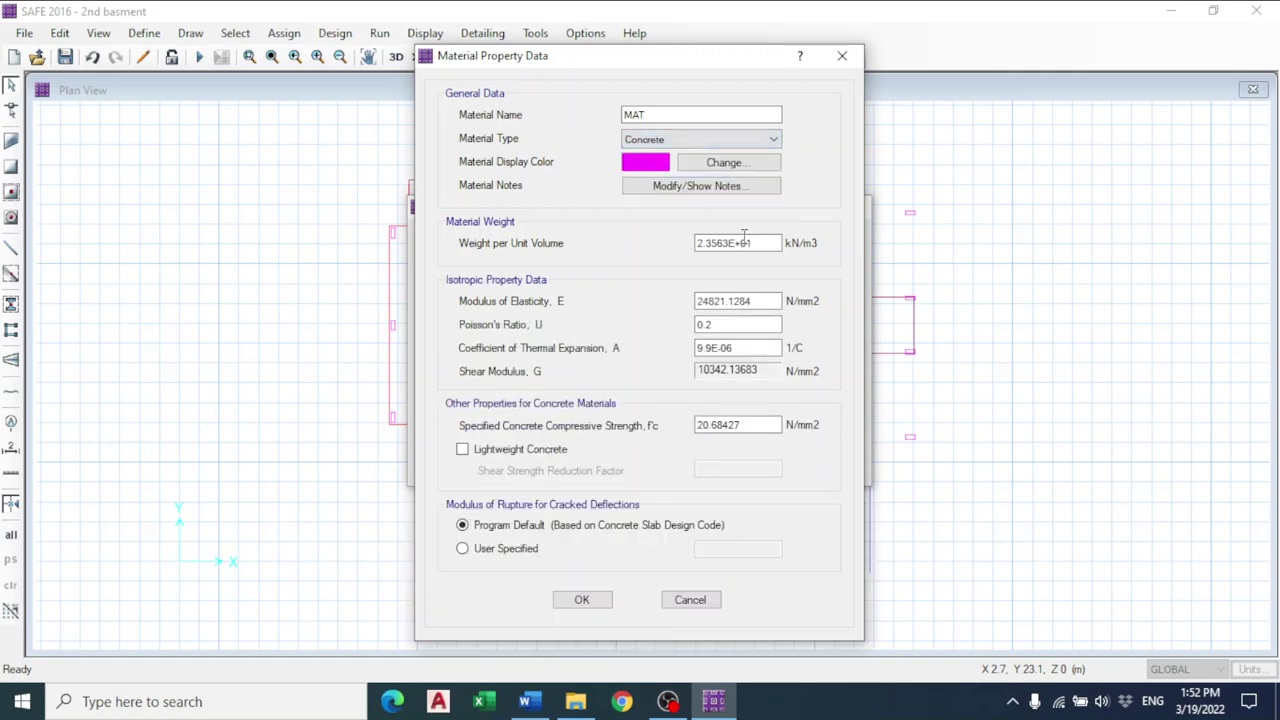
- Set the new concrete's weight per unit volume to 25 kN/m3, modulus of elasticity to 4700*30^0.5 N/mm2 and compressive strength to 30 N/mm2
type("25")
key("Tab")
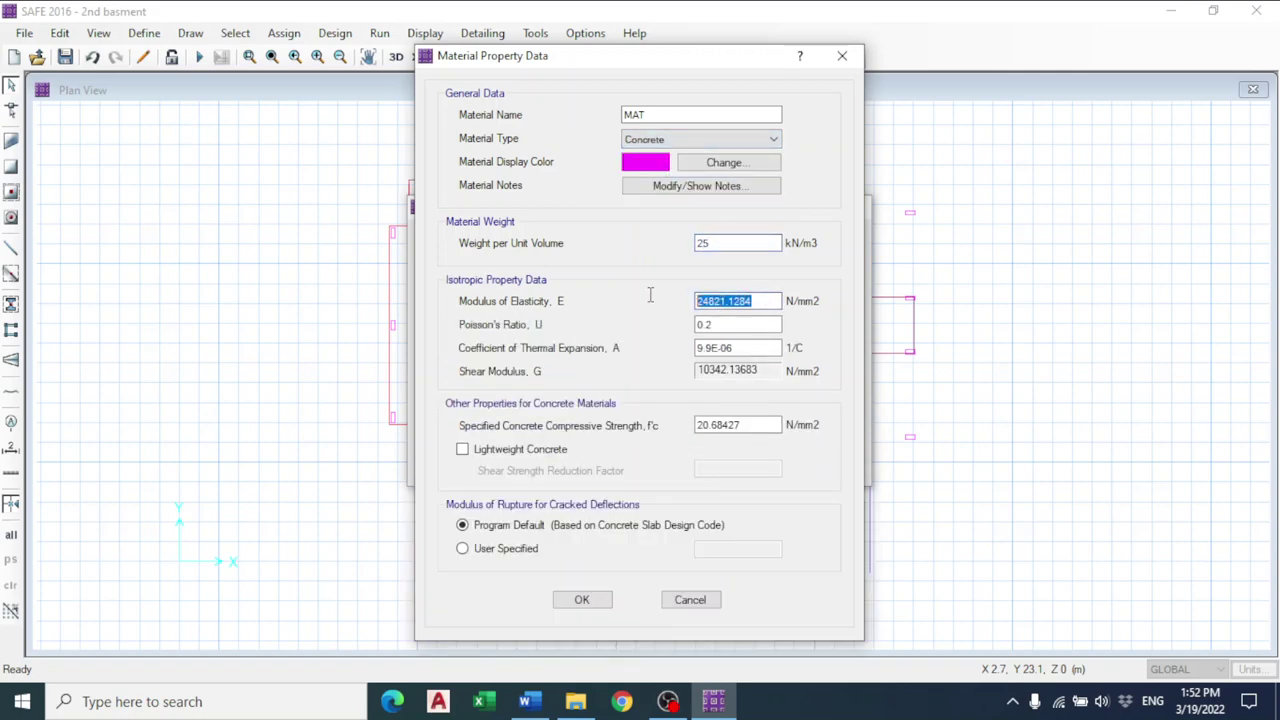
type("4700*30^0.5")
key("Return")
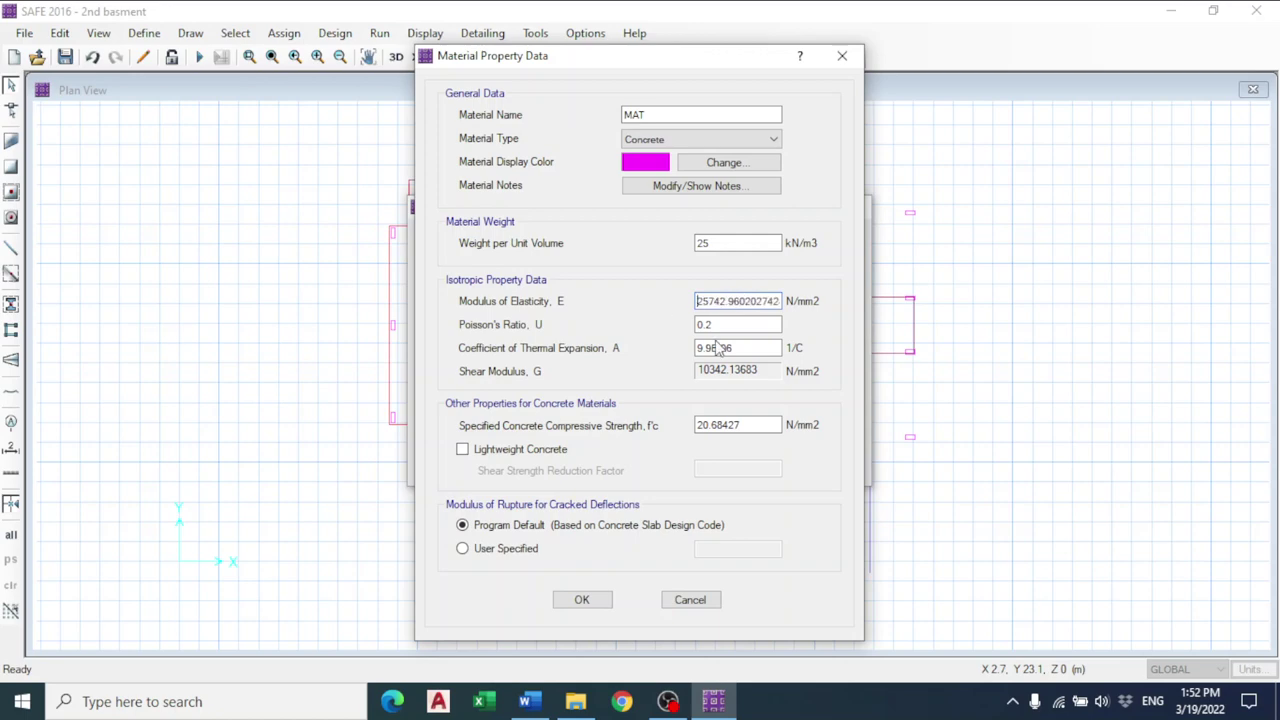
left_click_drag(765, 424, 645, 428)
type("30")
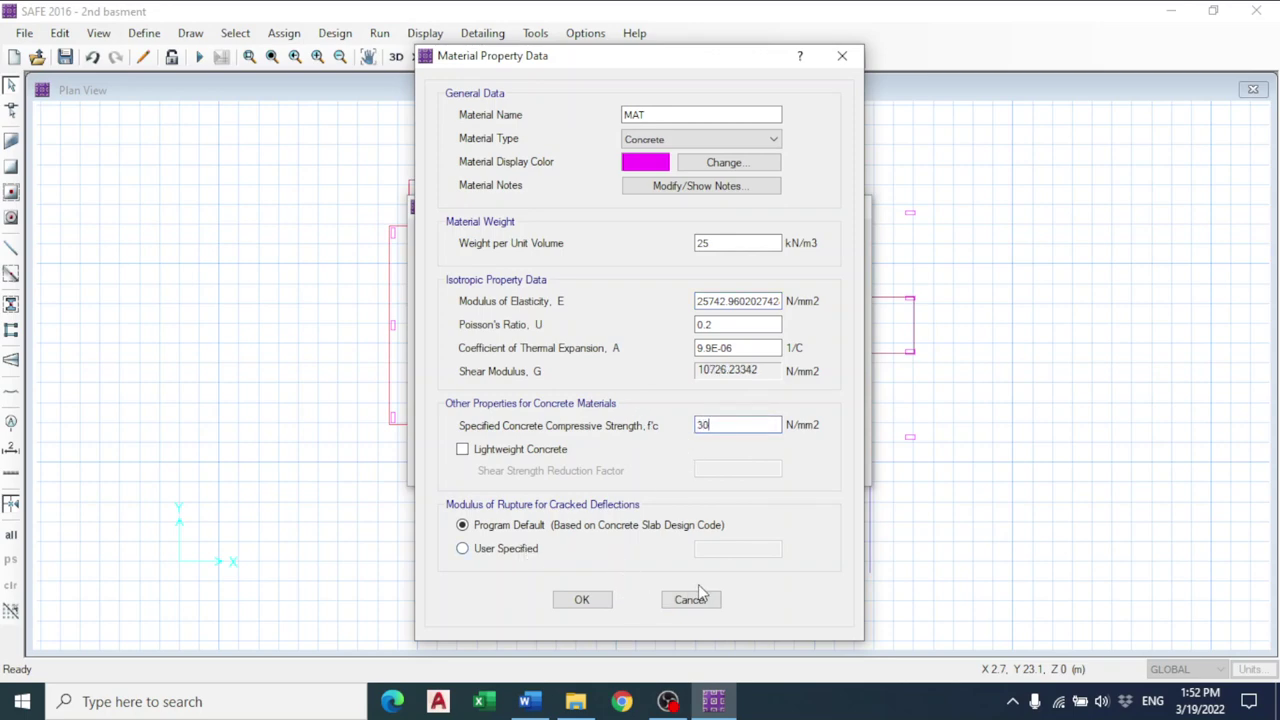
- Try the Rebar type with a weight per unit volume of 77 kN/m3, and discard the new material
left_click(772, 139)
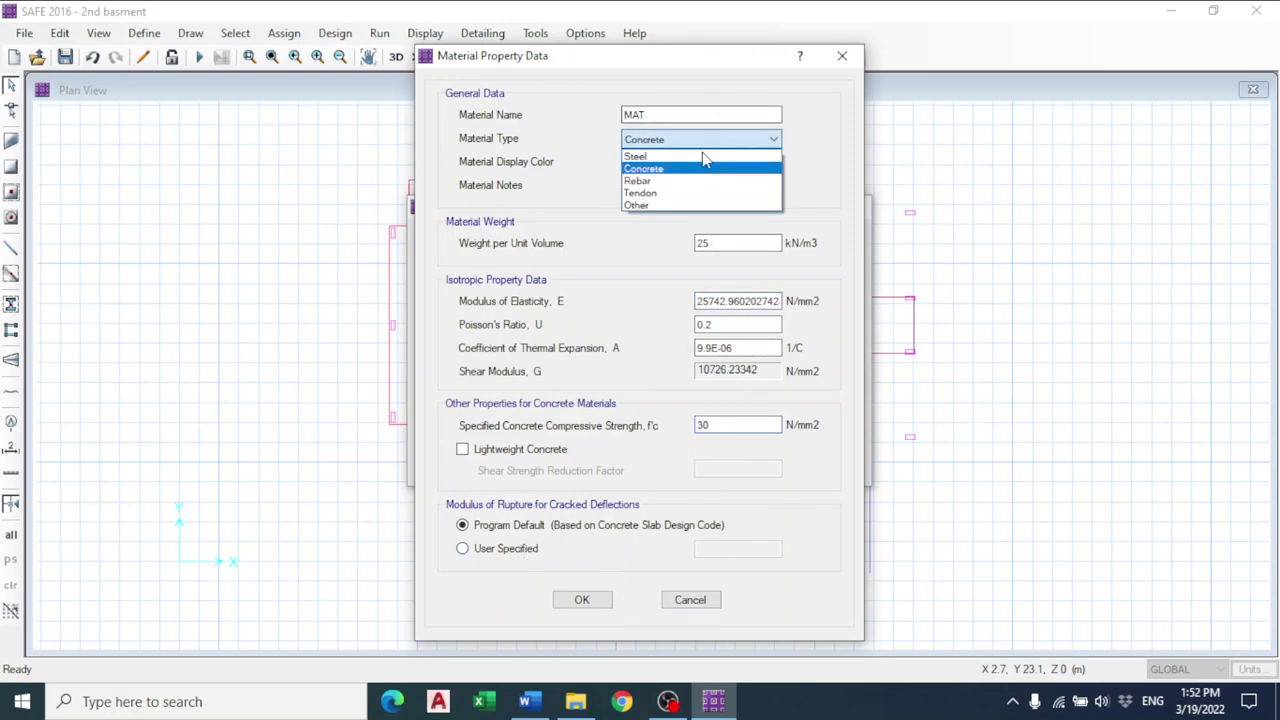
left_click(690, 181)
left_click_drag(748, 243, 697, 244)
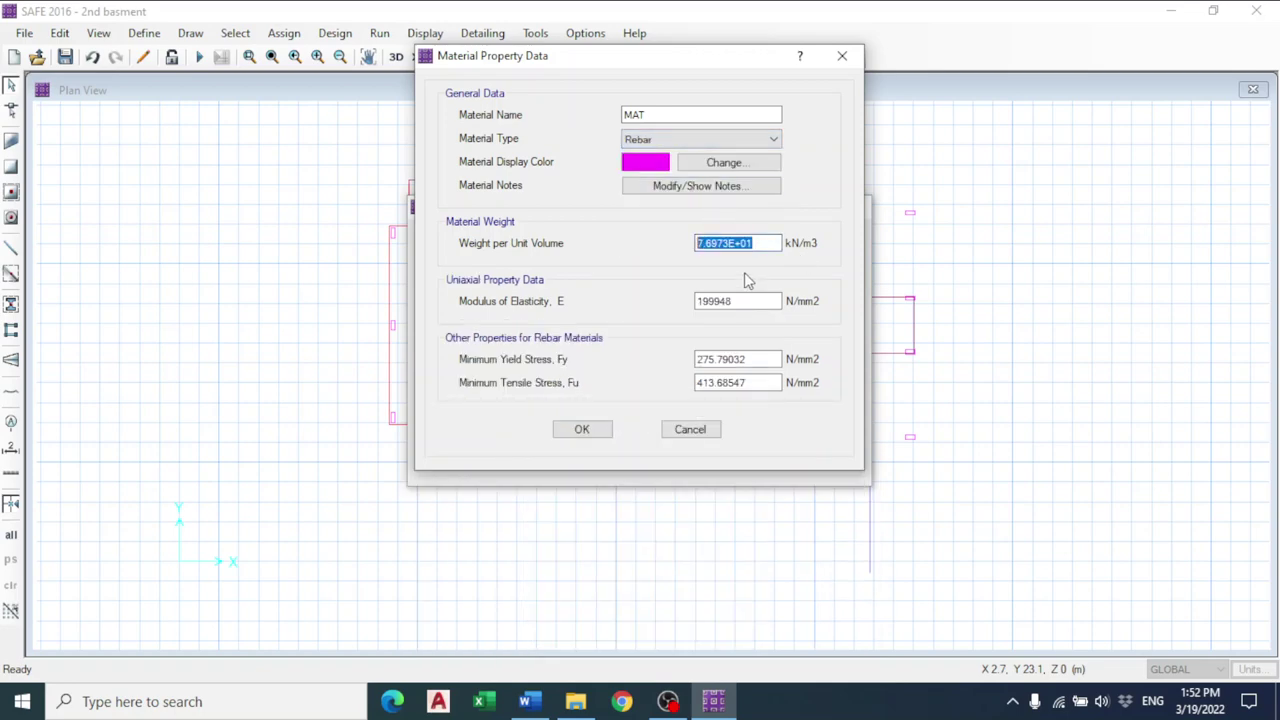
type("77")
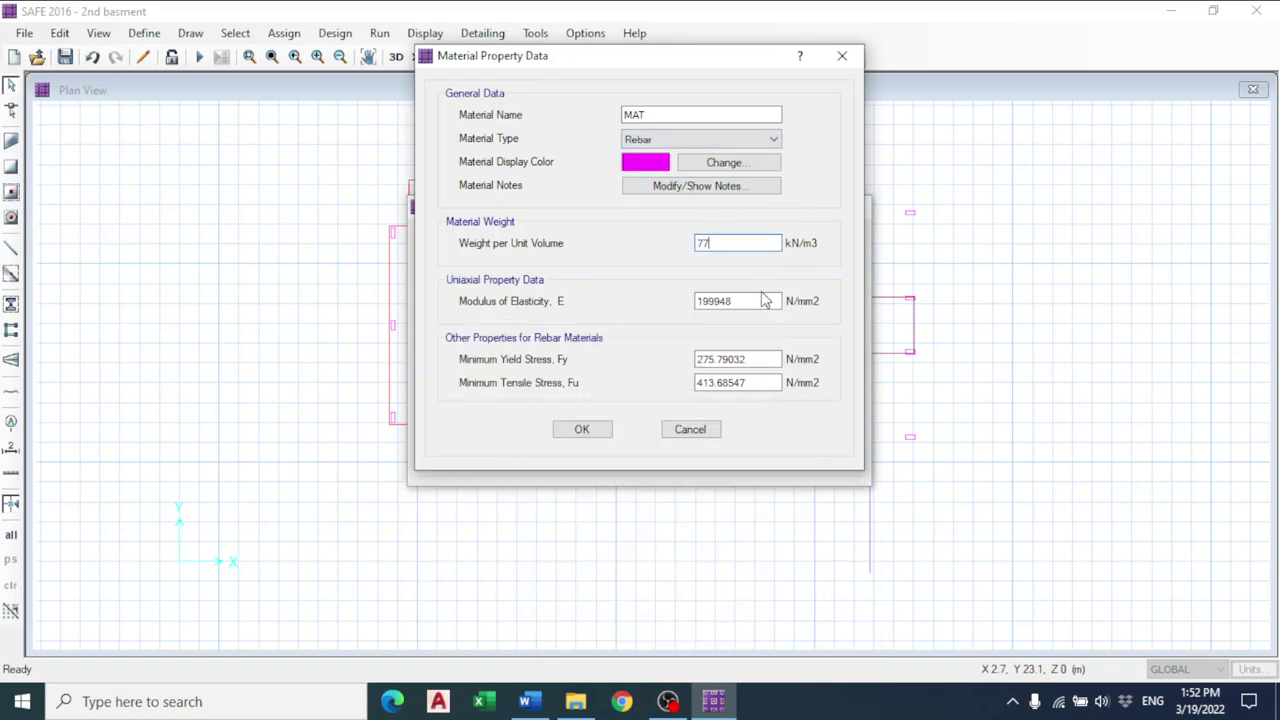
left_click(688, 429)
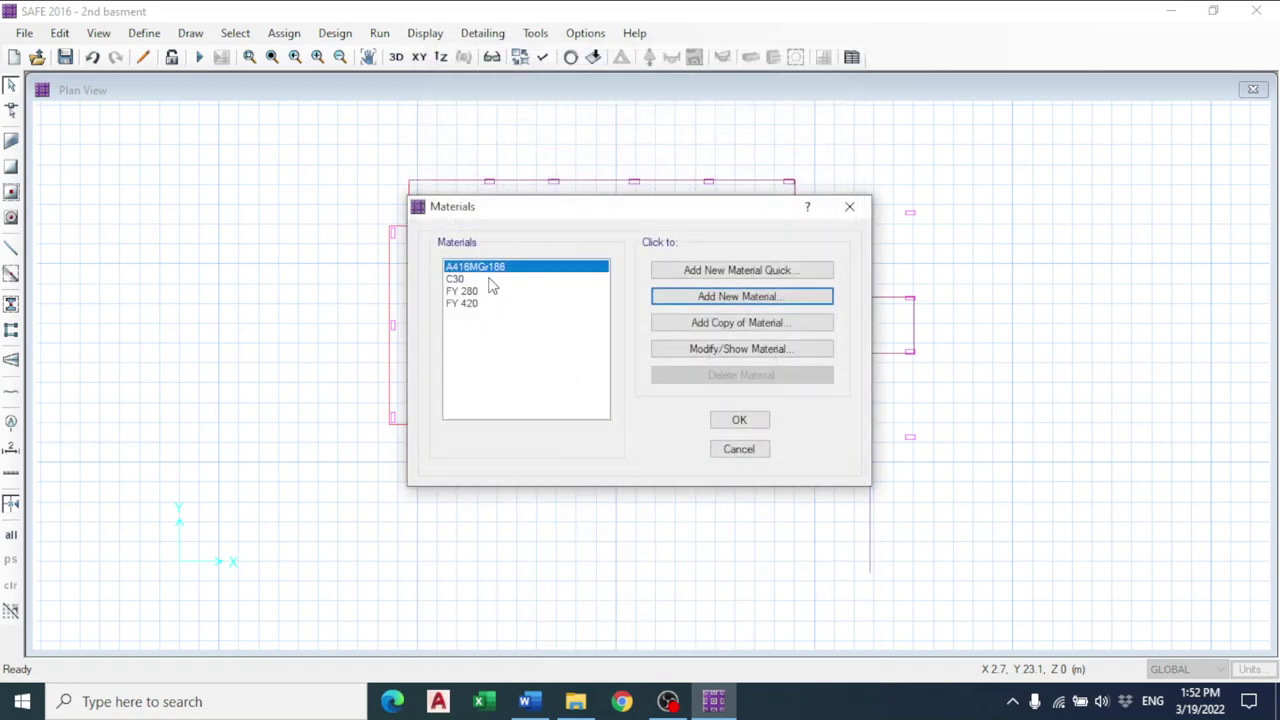
- Examine the A416MGr186 material's properties, go over the other listed materials, and close the material definitions with acceptance
left_click(790, 350)
left_click(841, 58)
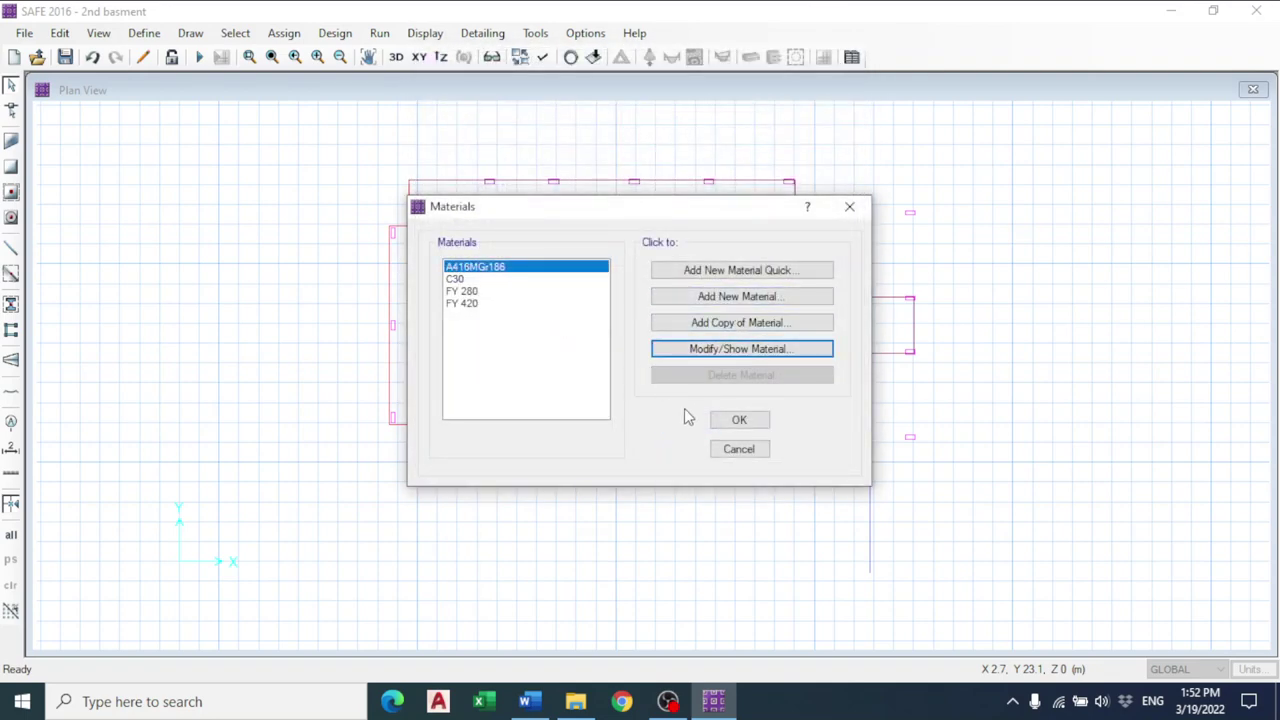
left_click(483, 303)
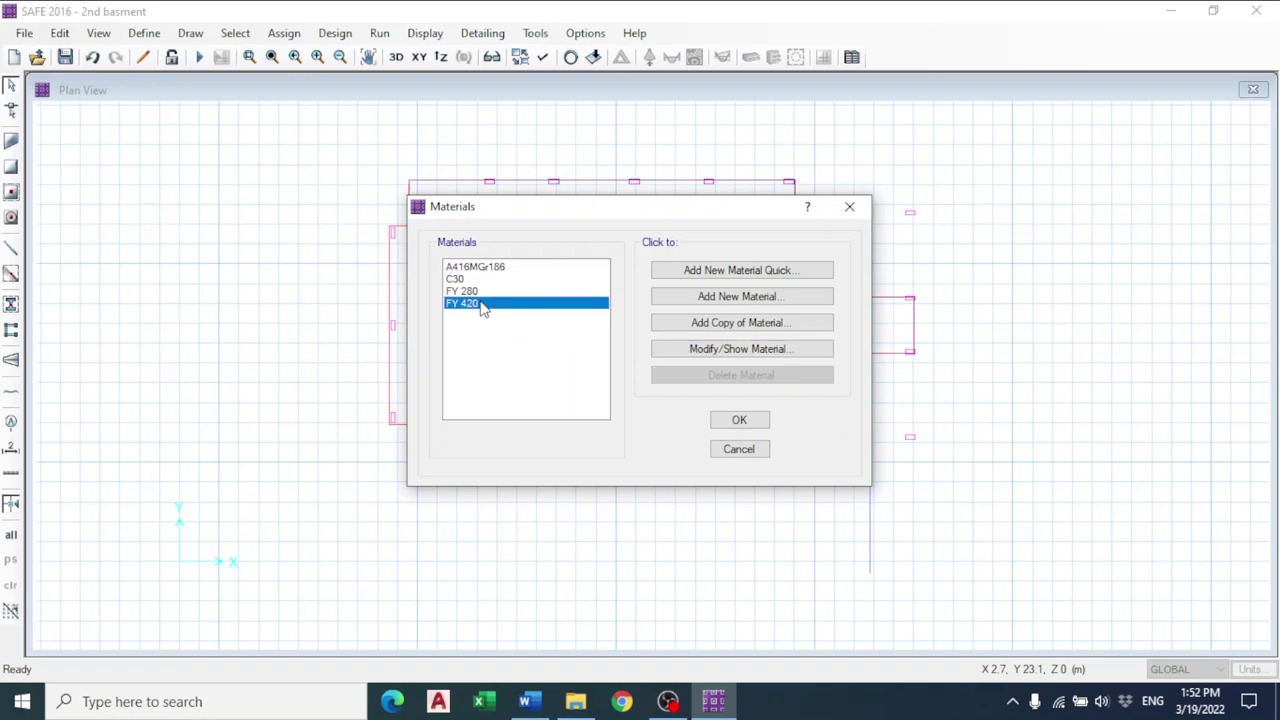
left_click(479, 279)
left_click(466, 303)
left_click(481, 280)
left_click(489, 268)
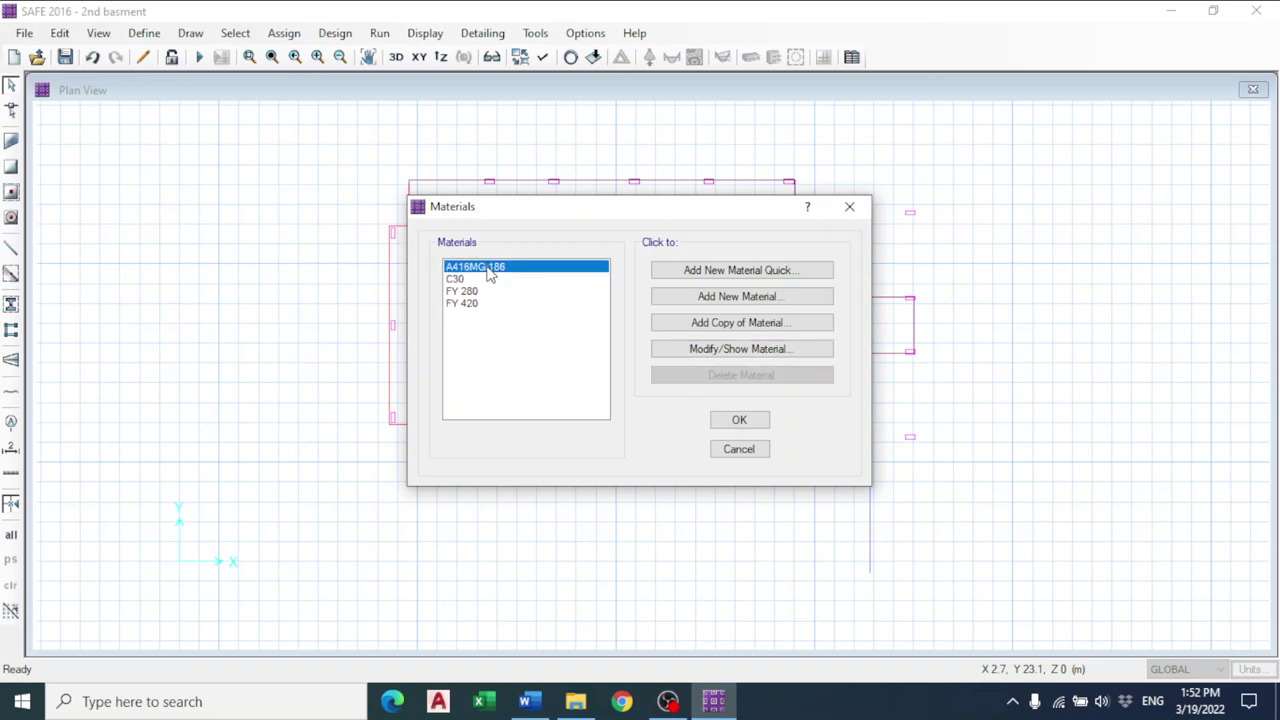
left_click(752, 425)
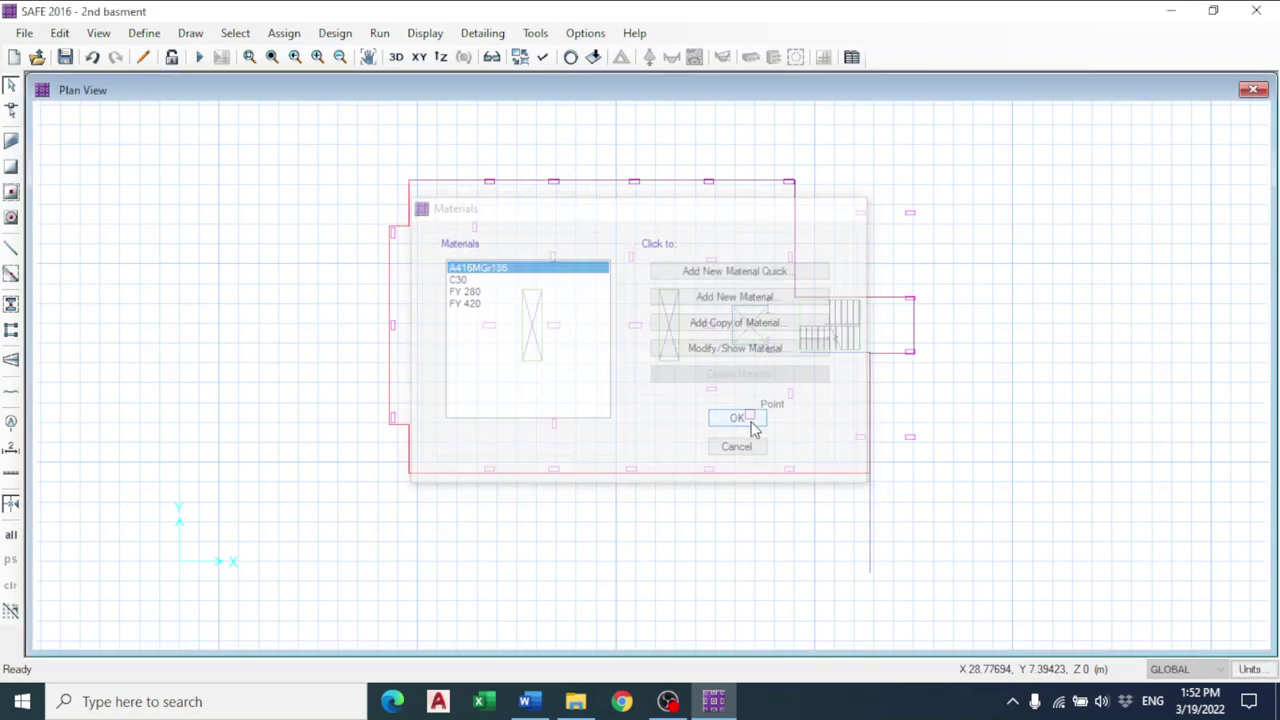